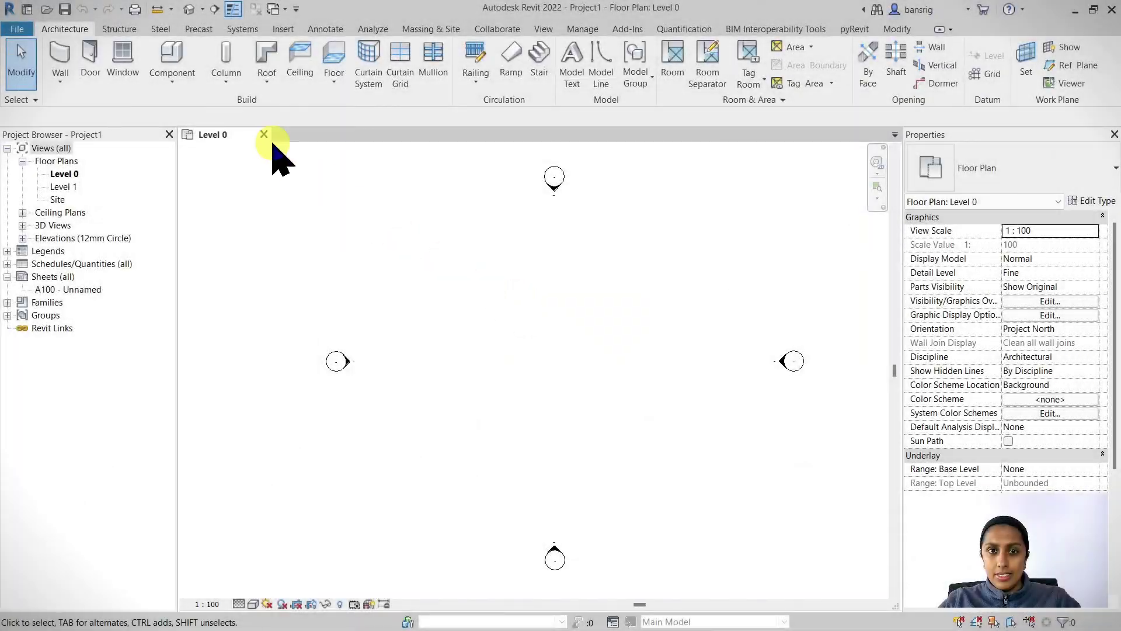
- Create a new family from the Metric Generic Model.rft template
click(20, 29)
click(93, 86)
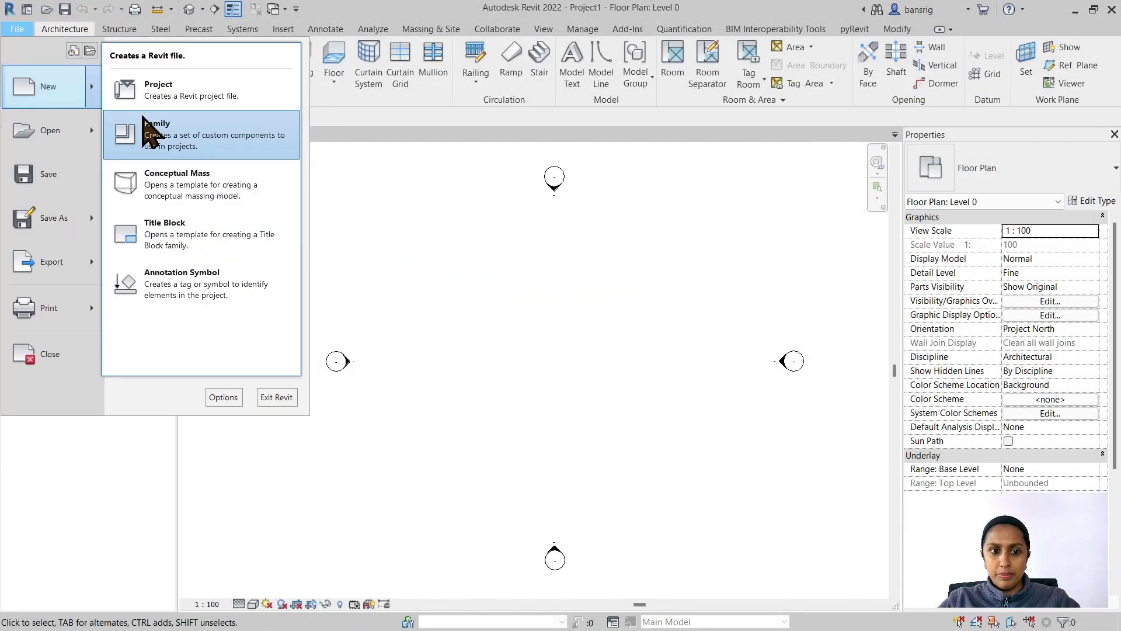
click(149, 131)
click(589, 338)
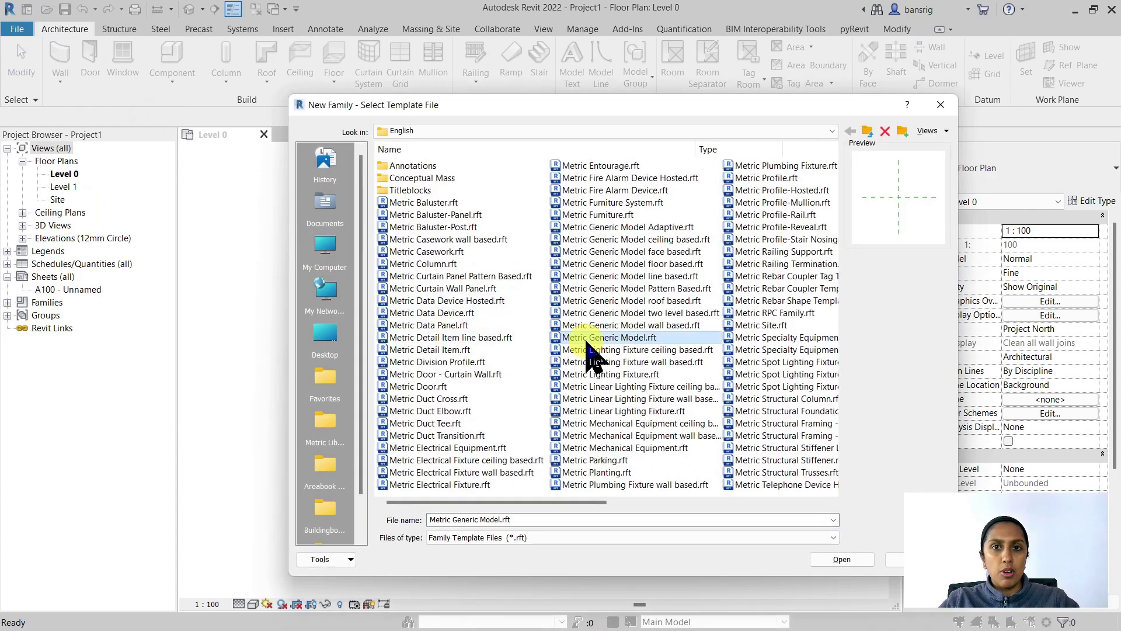
click(842, 559)
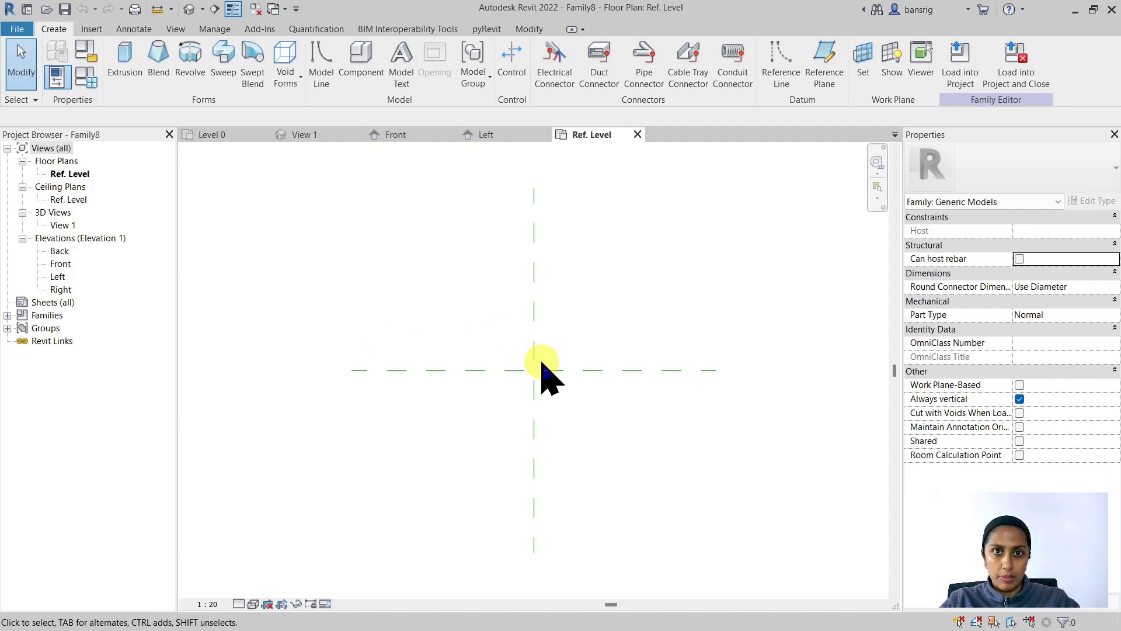
- View the Front and Ref. Level views, inspect both Center reference planes, then create the {3D} view
double_click(61, 264)
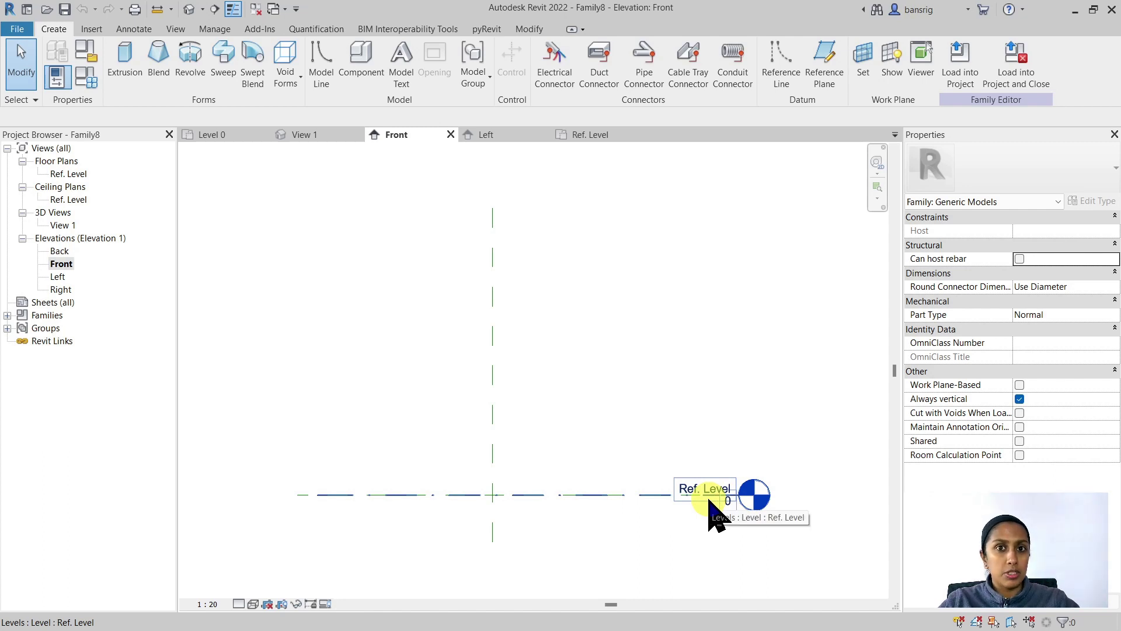
double_click(68, 173)
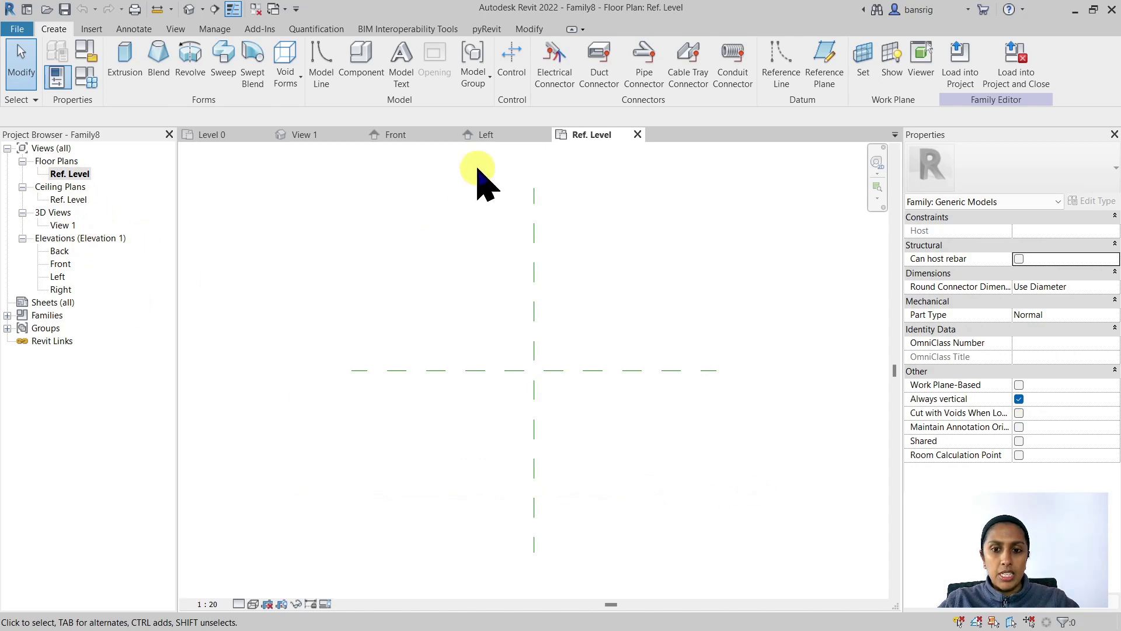
click(533, 326)
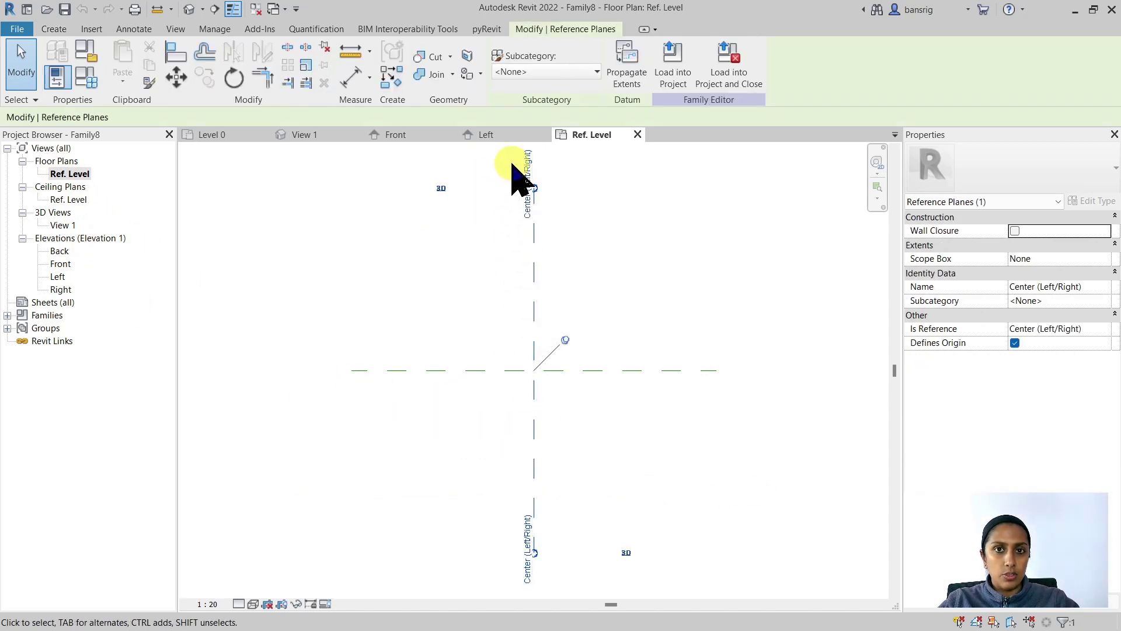
click(473, 370)
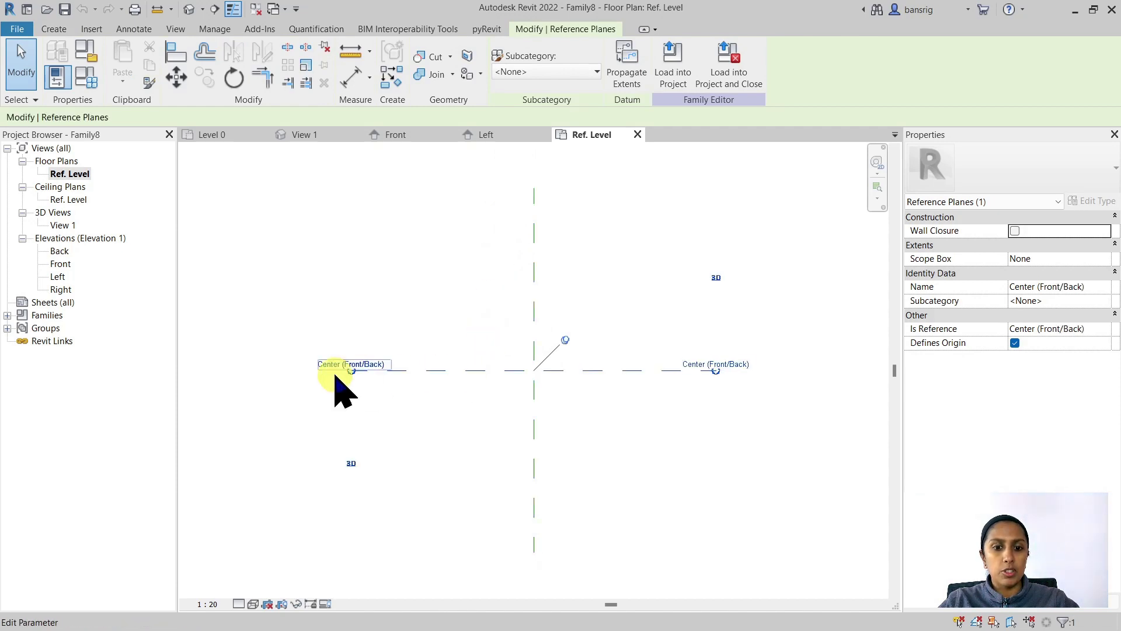
click(426, 429)
click(189, 10)
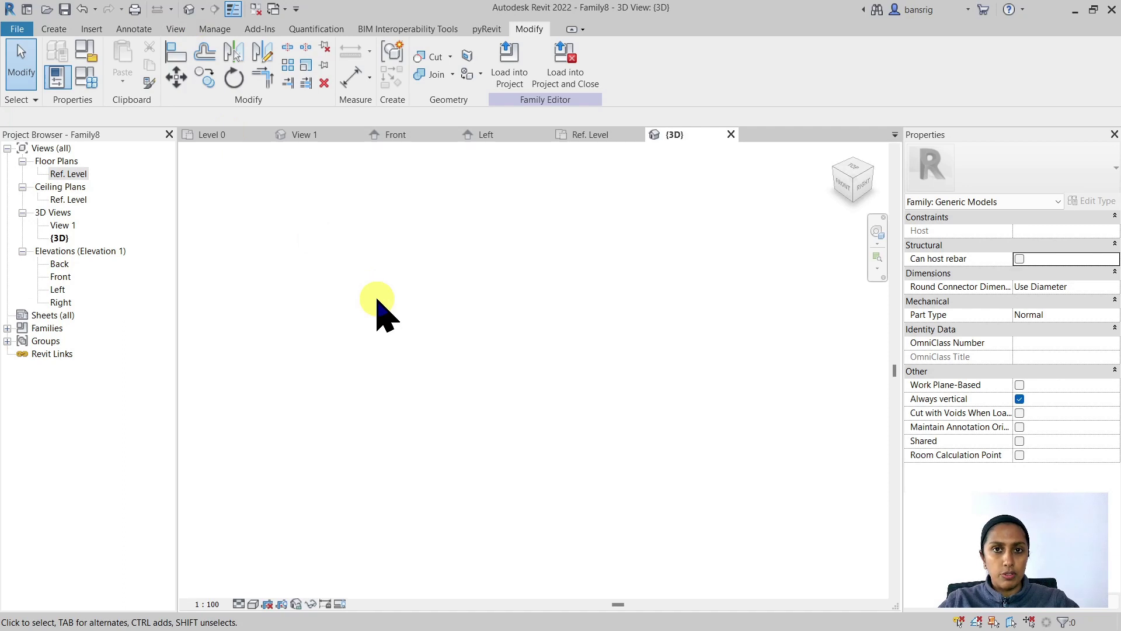
- Show the active work plane in the 3D view
click(54, 29)
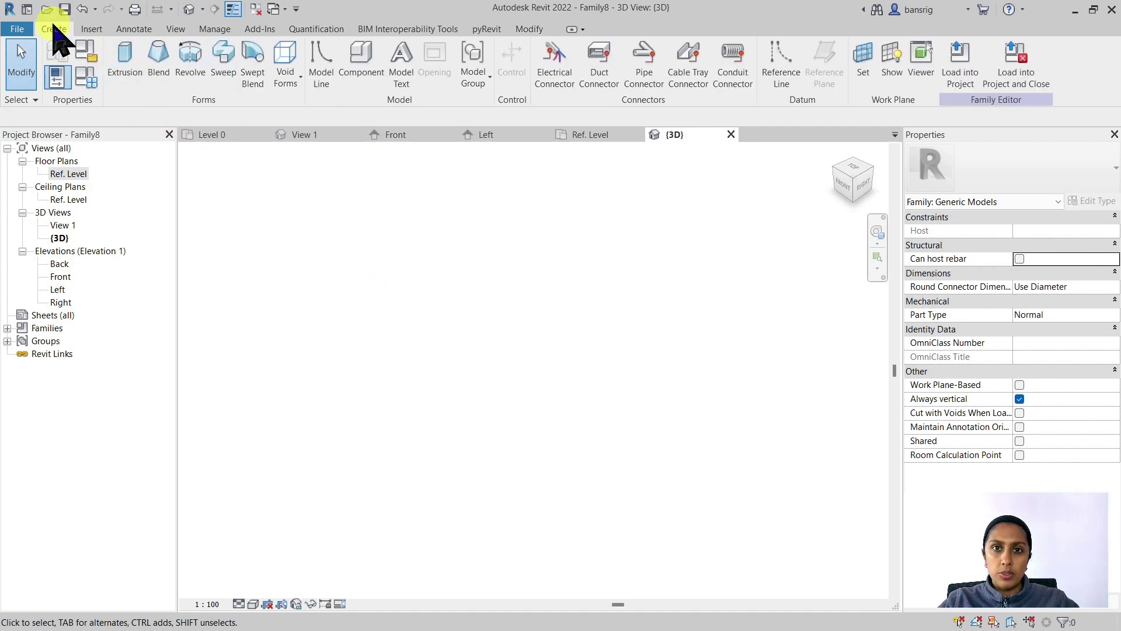
click(891, 88)
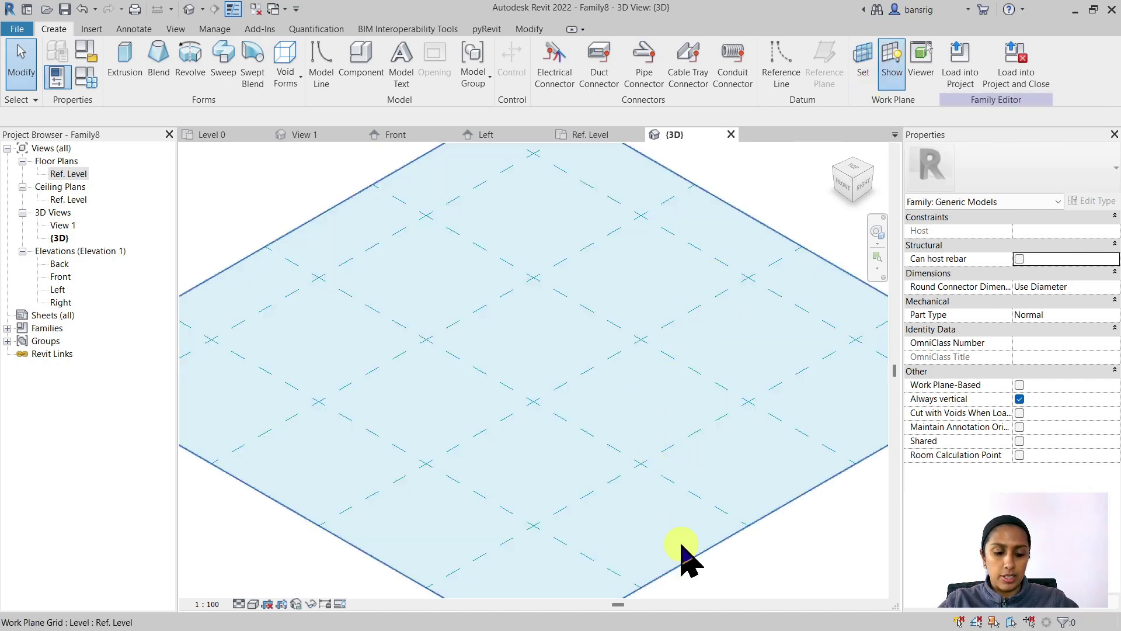
shift+middle_drag(681, 555, 699, 491)
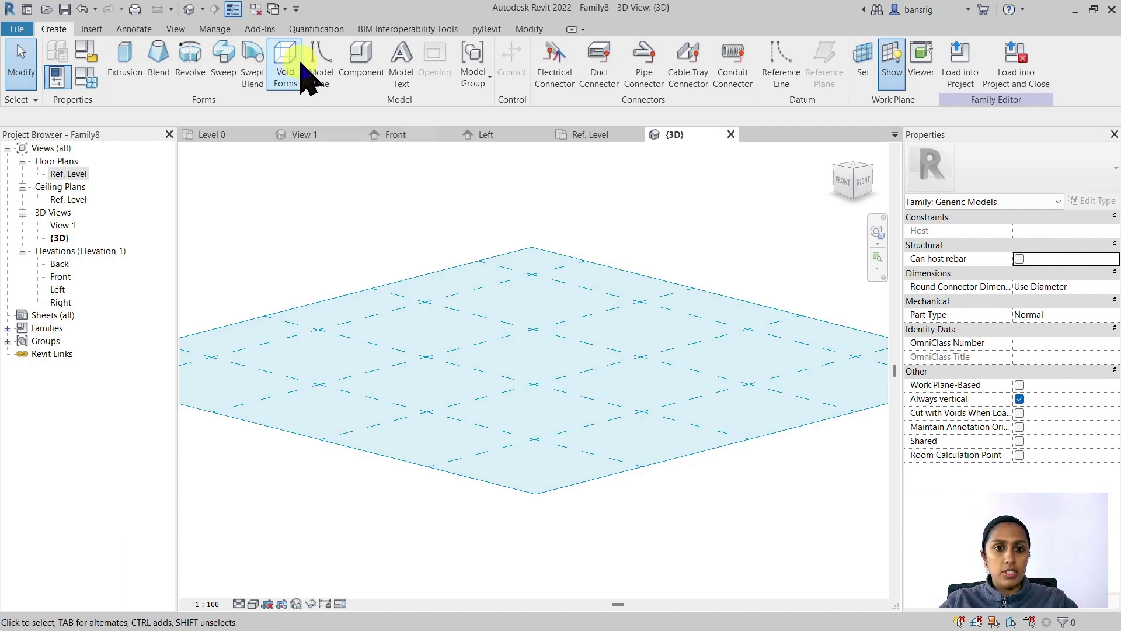
- Draw a 3900 × 1200 model-line rectangle on the Ref. Level work plane
click(320, 65)
click(516, 49)
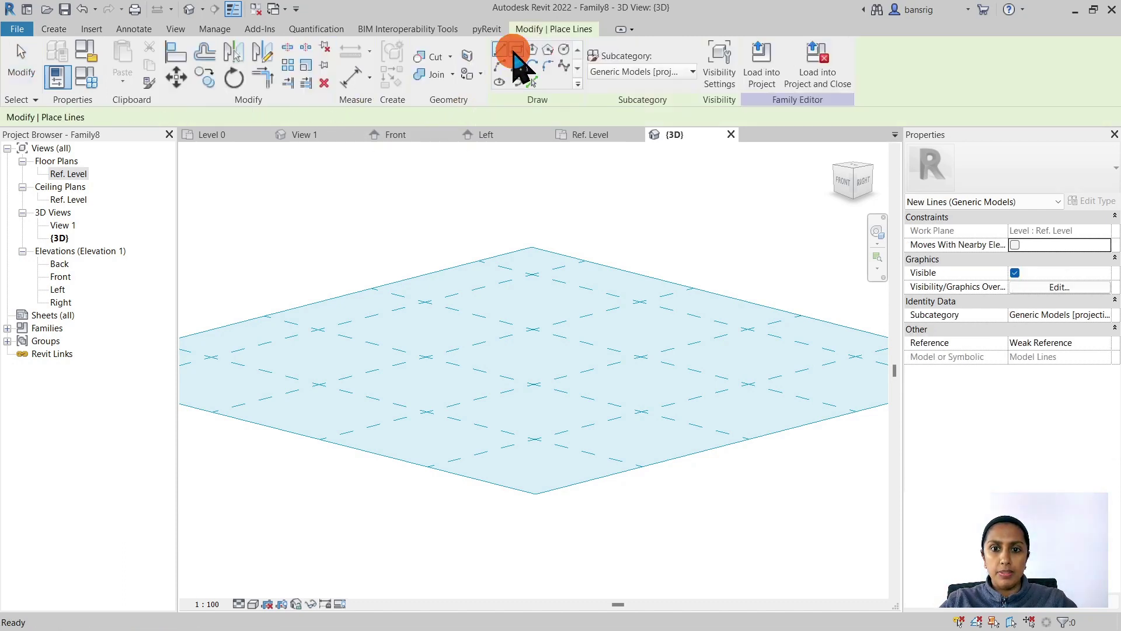
click(416, 315)
shift+middle_drag(559, 397, 613, 476)
key(Escape)
key(Escape)
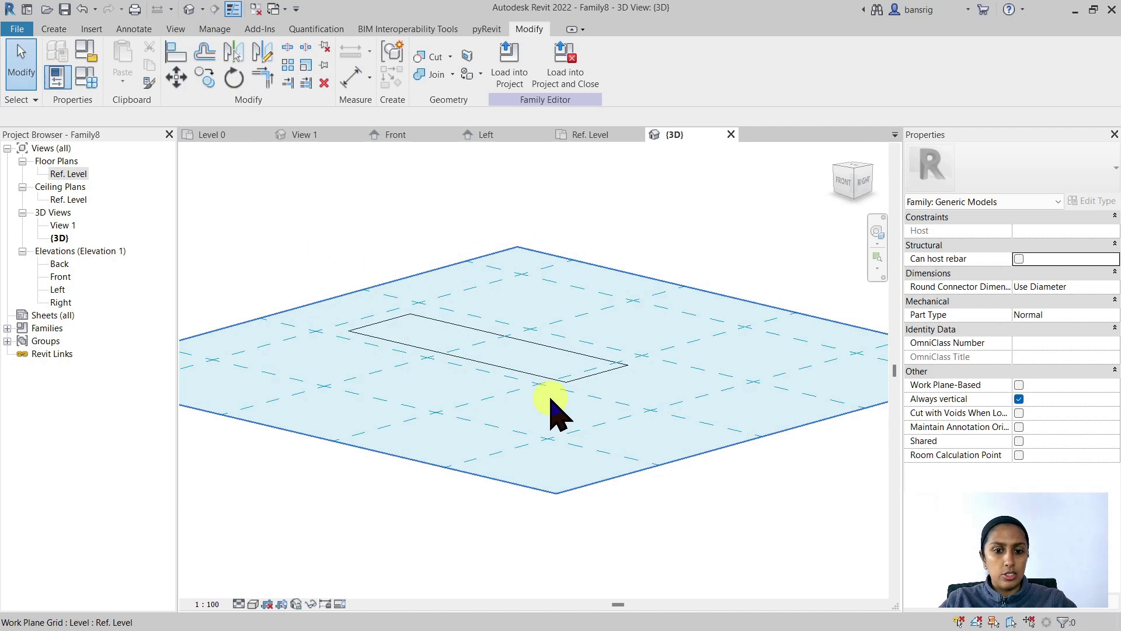
click(54, 29)
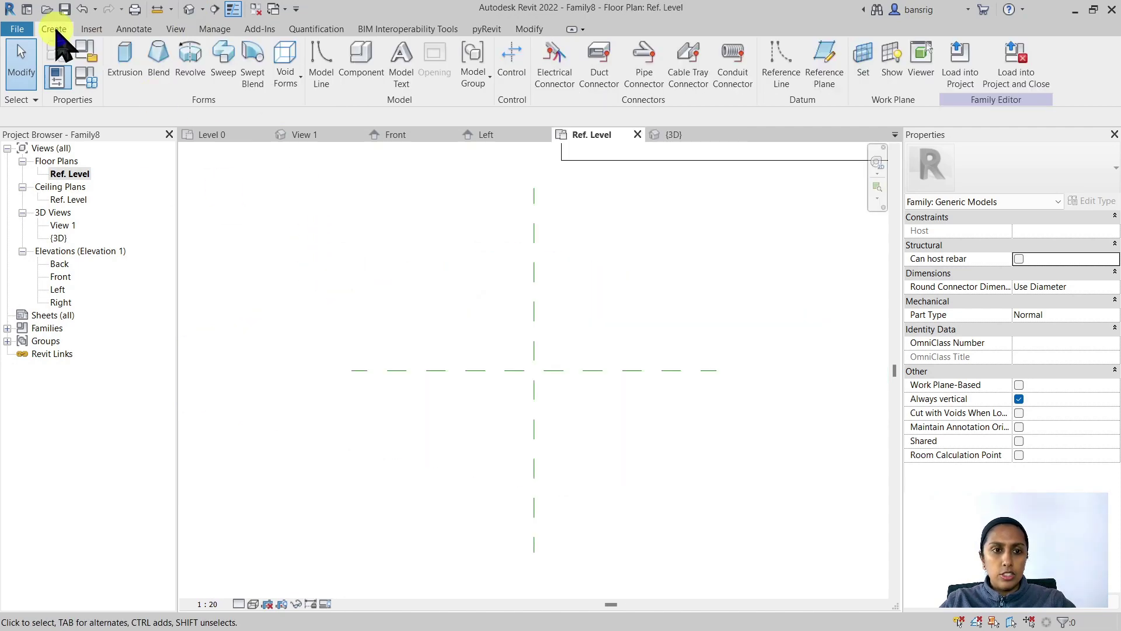
- Set the Center (Left/Right) reference plane as the work plane and work in the {3D} view
click(863, 62)
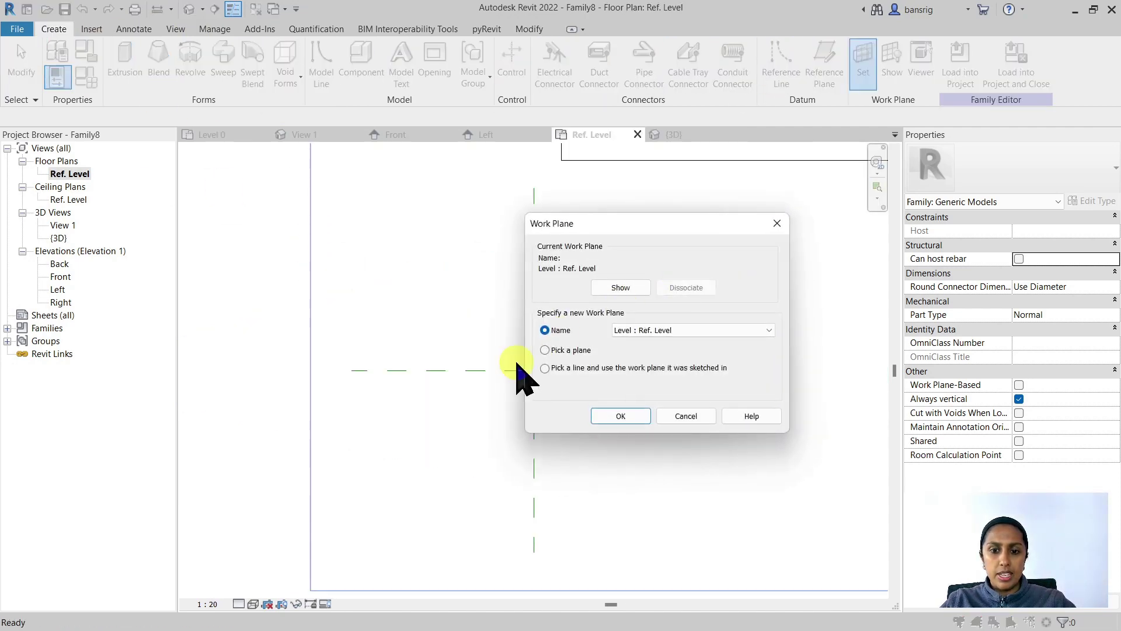
click(545, 350)
click(620, 415)
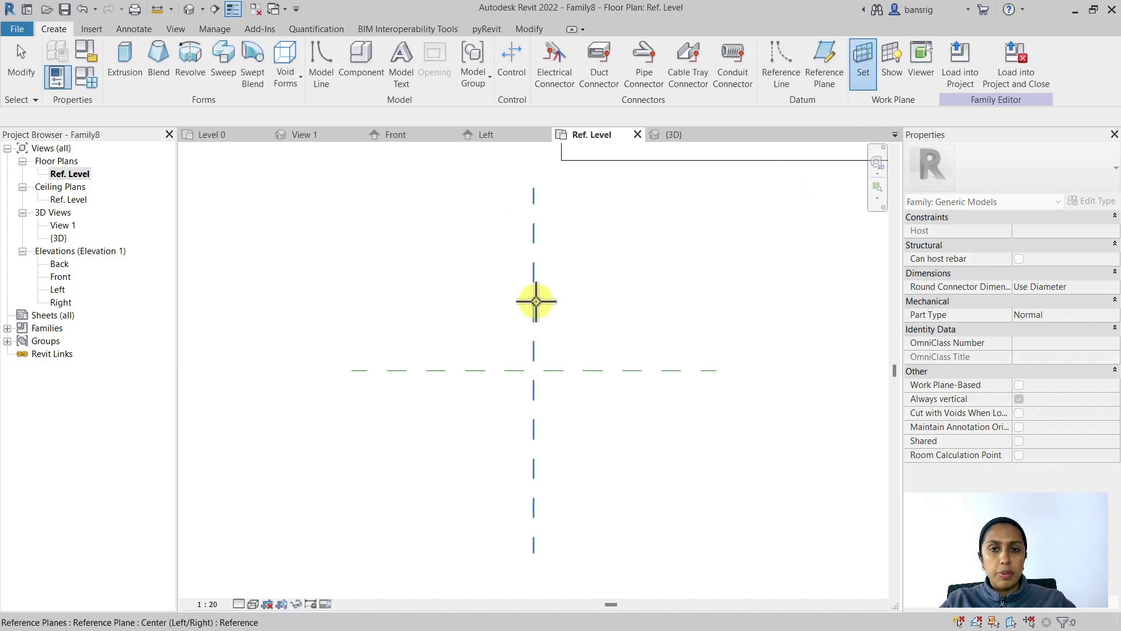
click(535, 302)
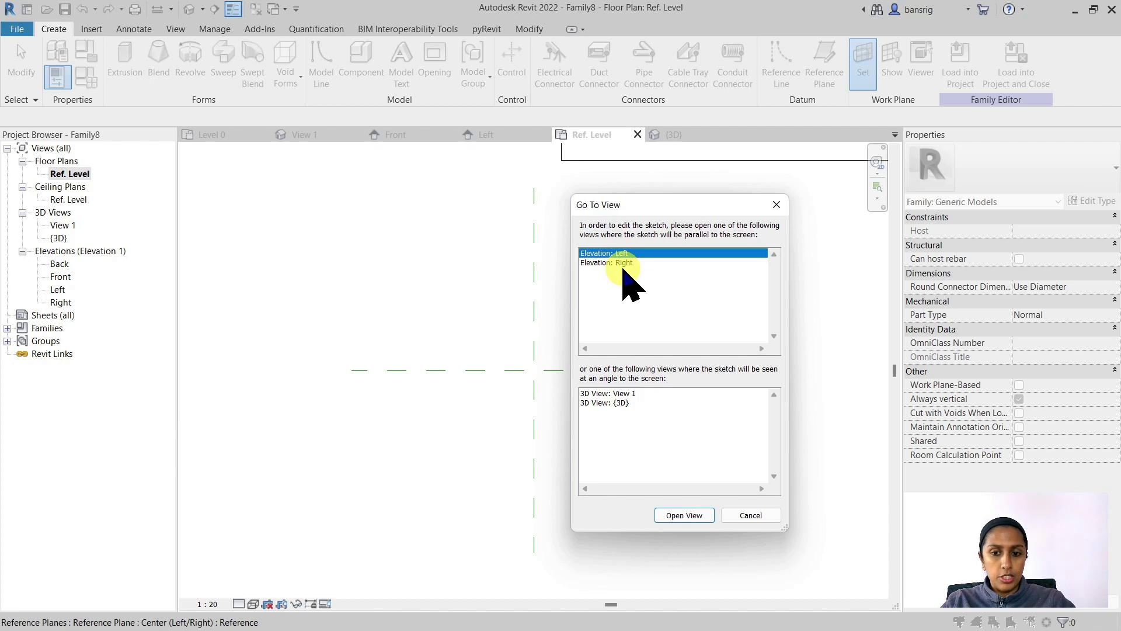
click(619, 402)
click(683, 515)
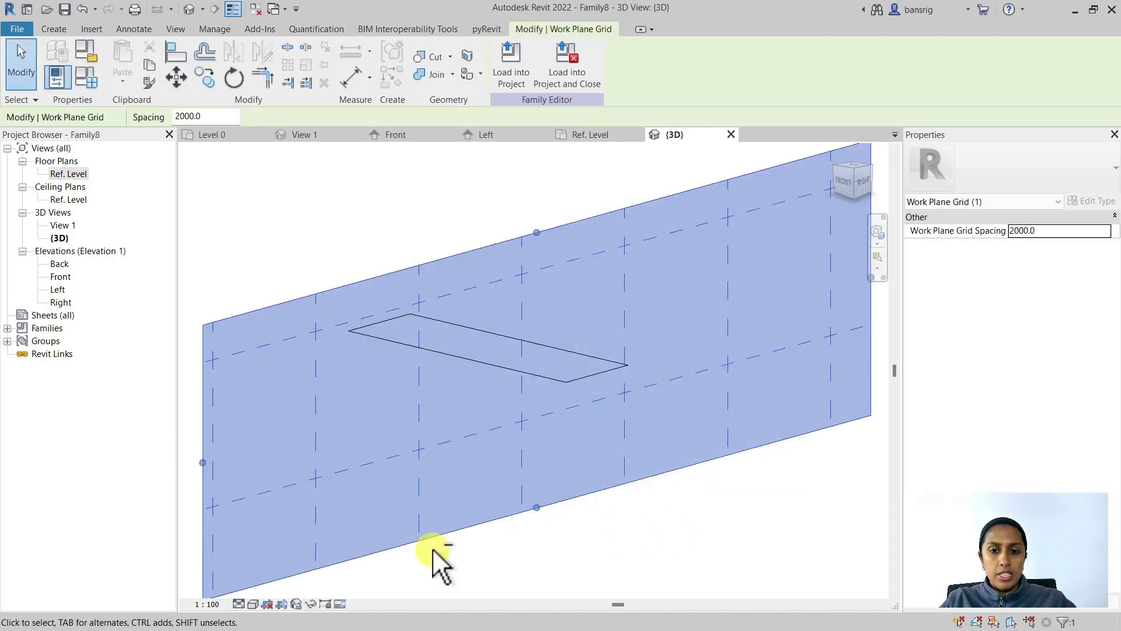
shift+middle_drag(426, 538, 521, 508)
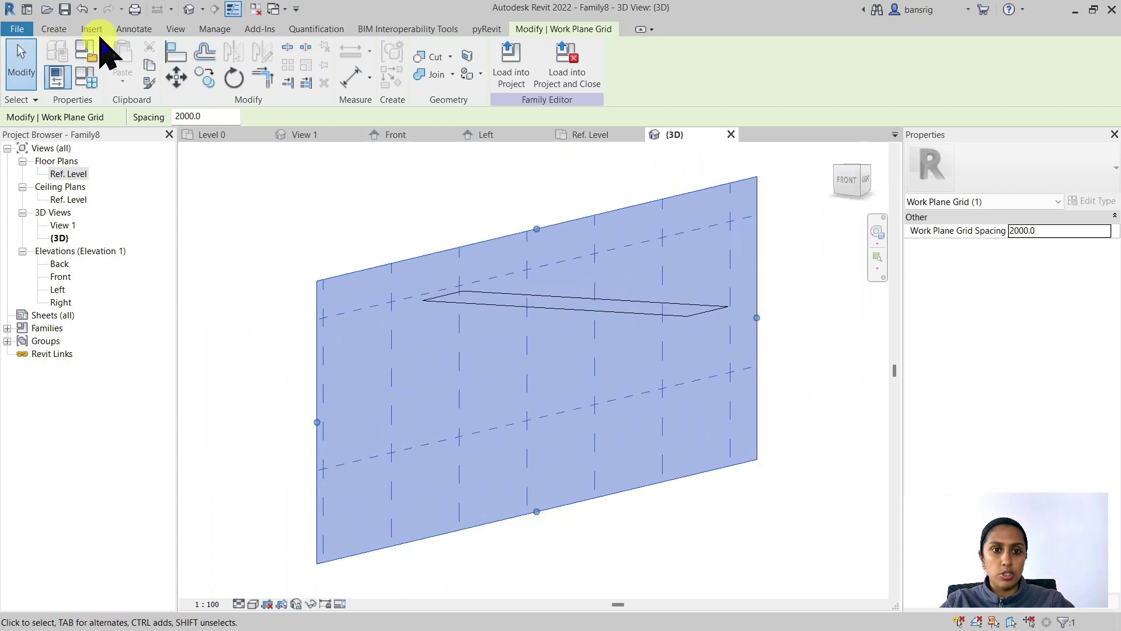
- Draw a vertical 7000 × 3100 model-line rectangle on that plane
click(53, 29)
click(321, 64)
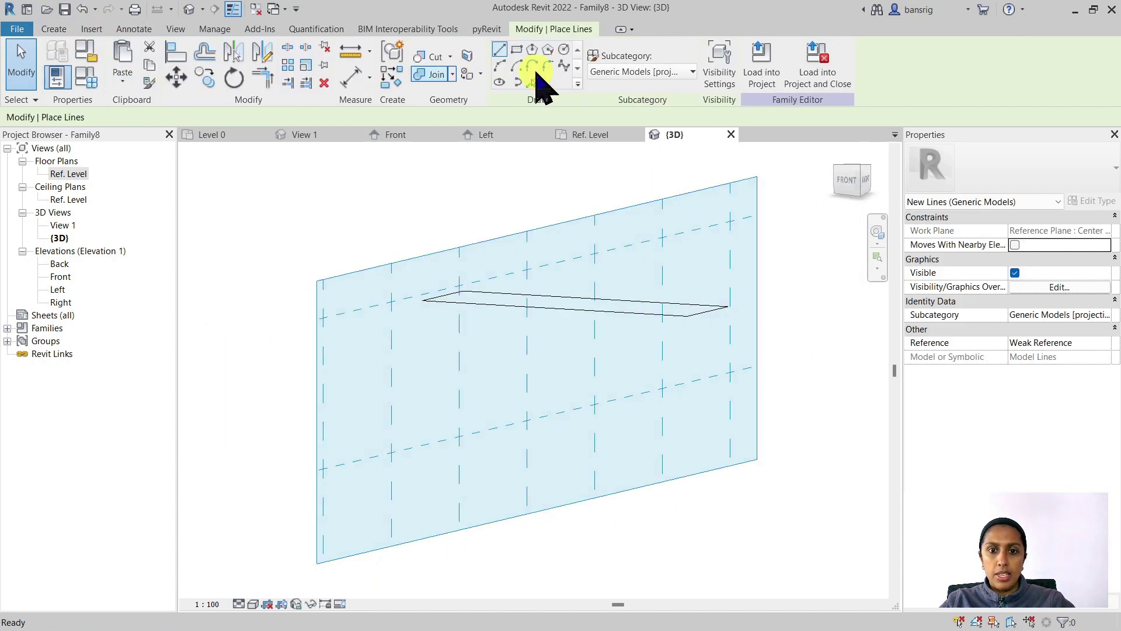
click(516, 49)
click(411, 310)
click(636, 508)
mouse_move(400, 520)
shift+middle_down()
mouse_move(388, 516)
mouse_move(445, 493)
mouse_move(393, 494)
mouse_move(380, 520)
shift+middle_up()
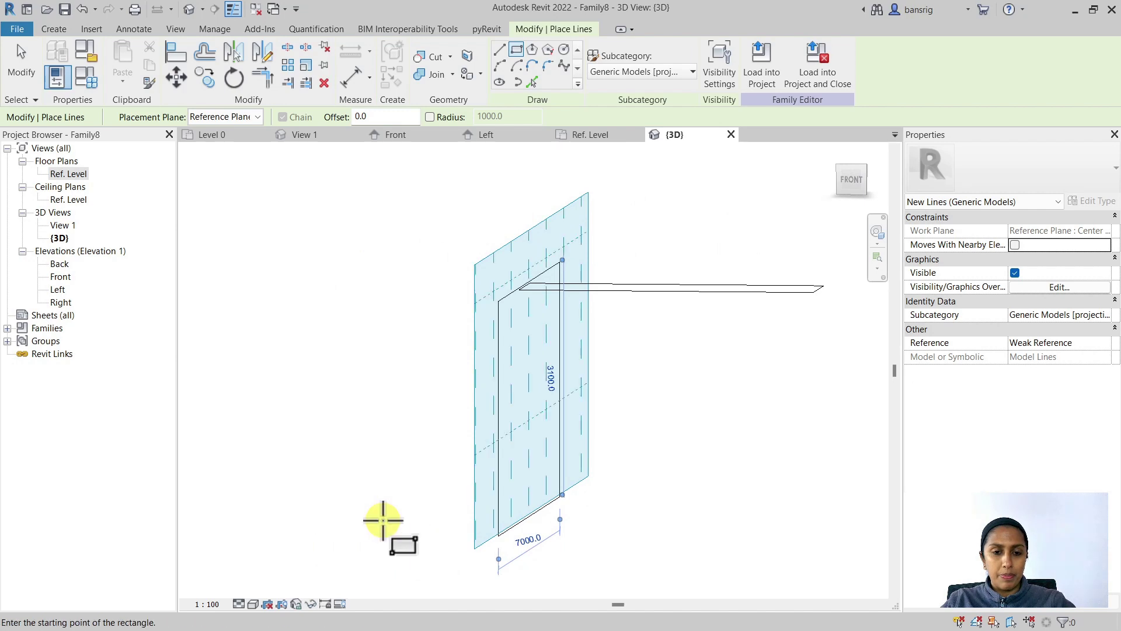
key(Escape)
key(Escape)
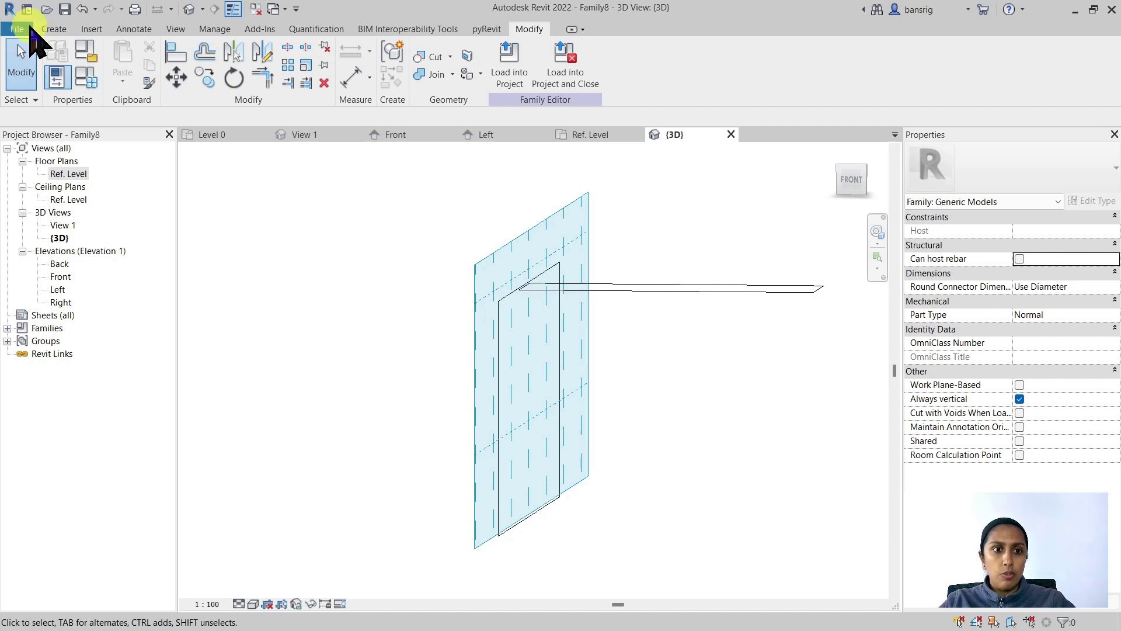
- Set the Center (Front/Back) reference plane as the work plane
click(53, 28)
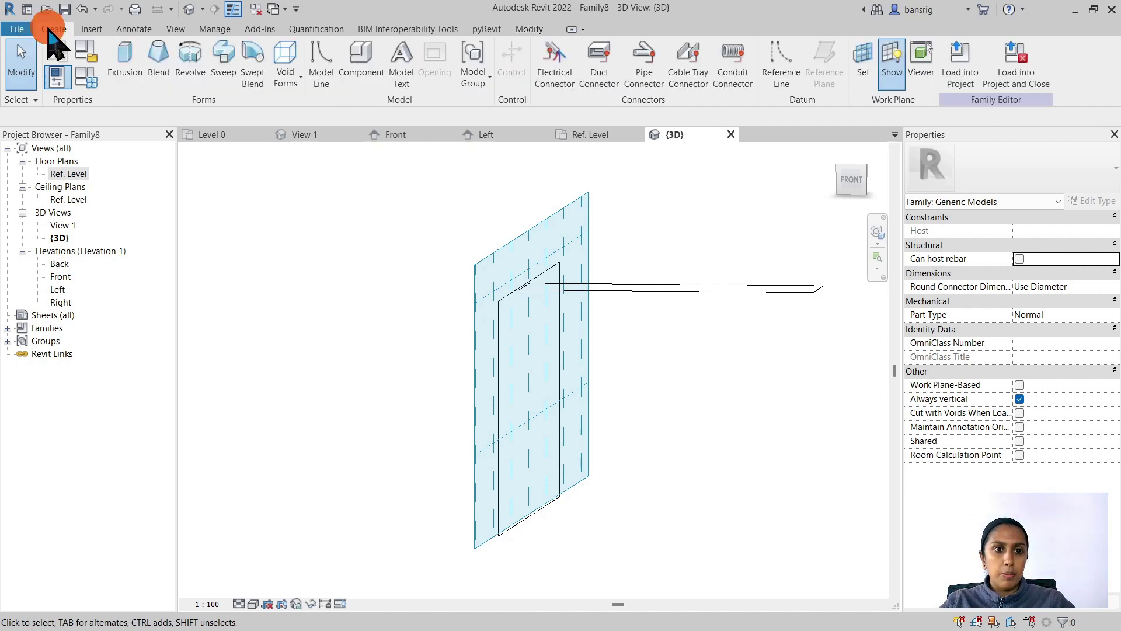
click(863, 55)
click(649, 331)
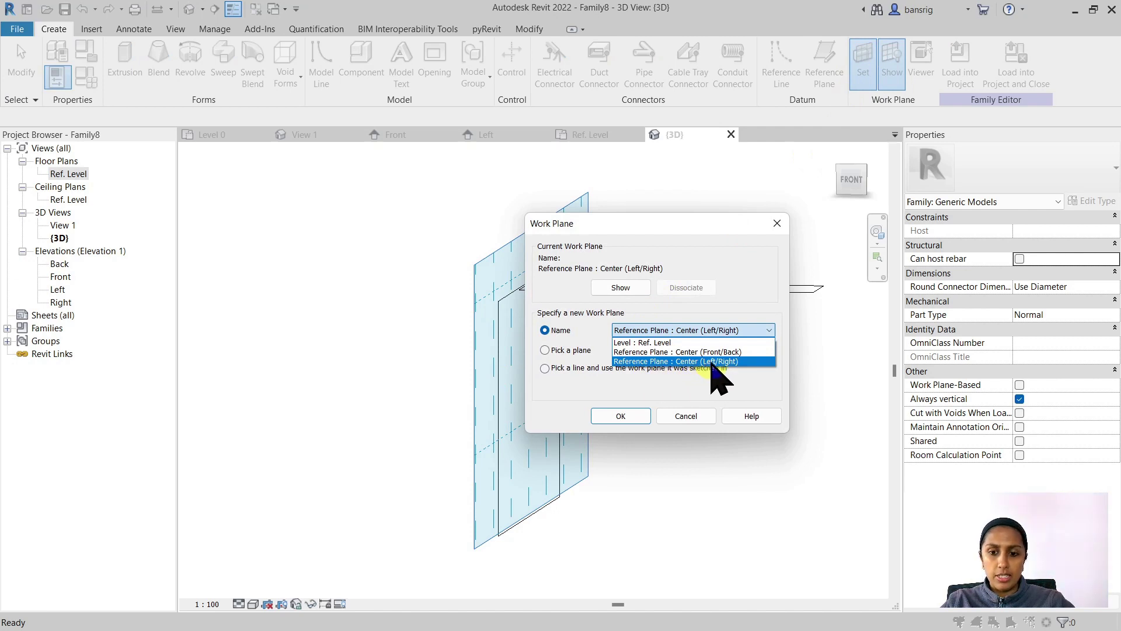
click(687, 352)
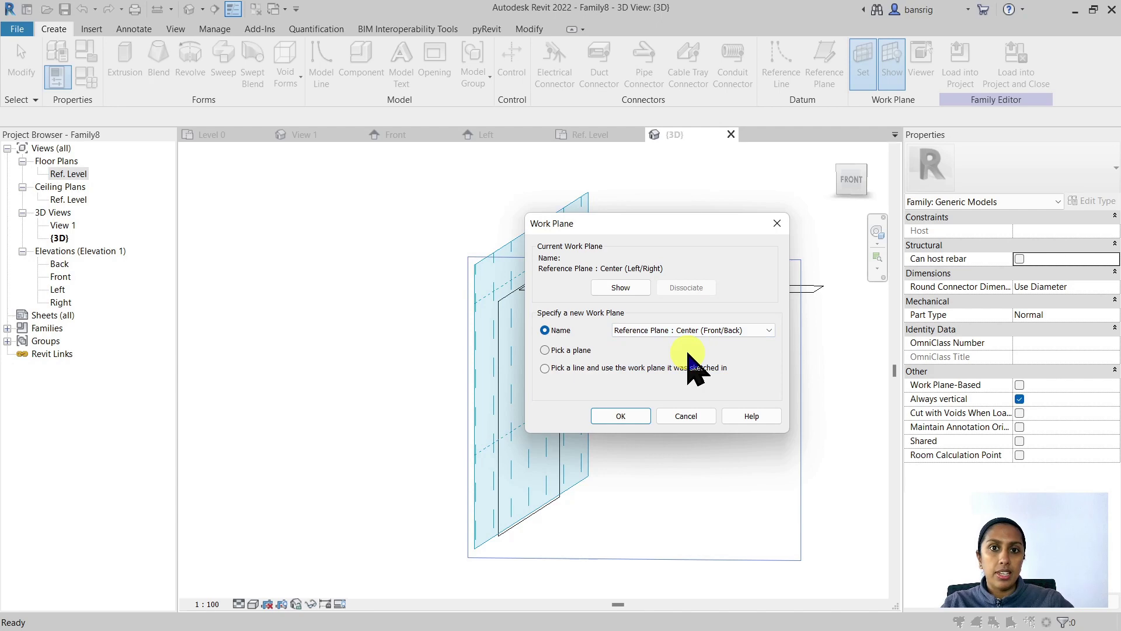
click(618, 418)
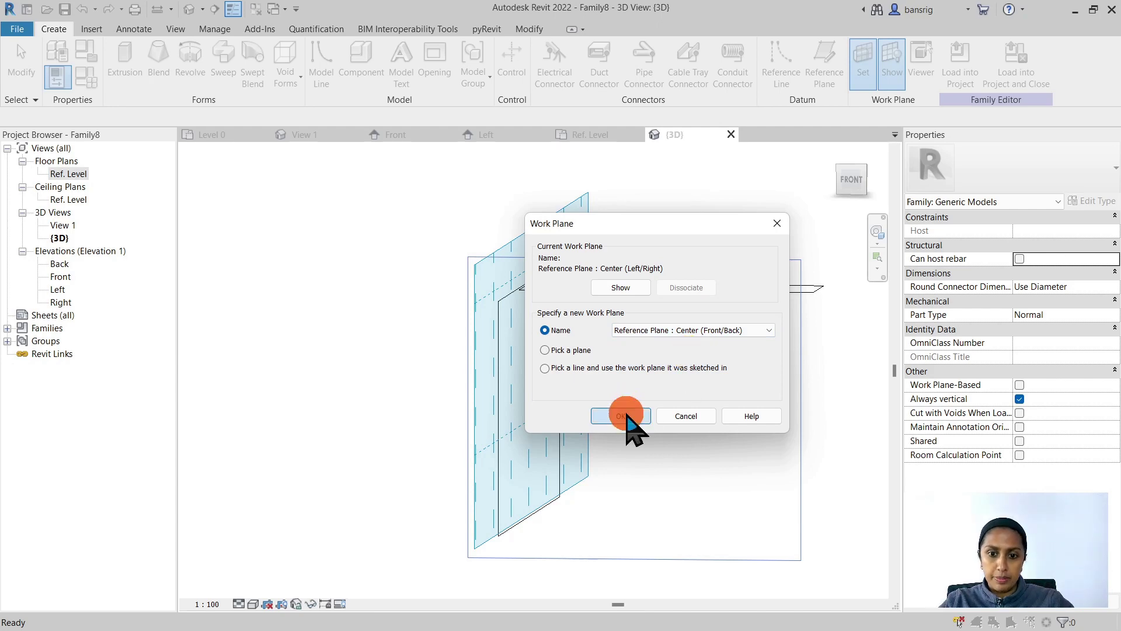
shift+middle_drag(676, 498, 431, 255)
- Draw a 5000 × 2700 model-line rectangle on the Center (Front/Back) plane
click(430, 255)
click(54, 28)
click(323, 66)
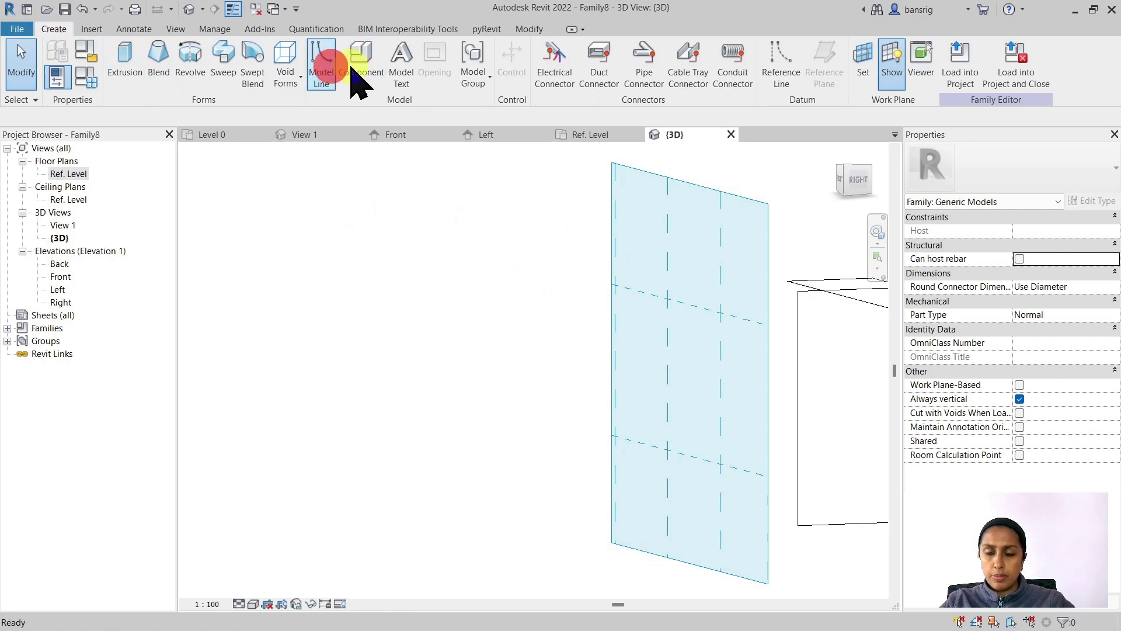
click(516, 50)
click(663, 273)
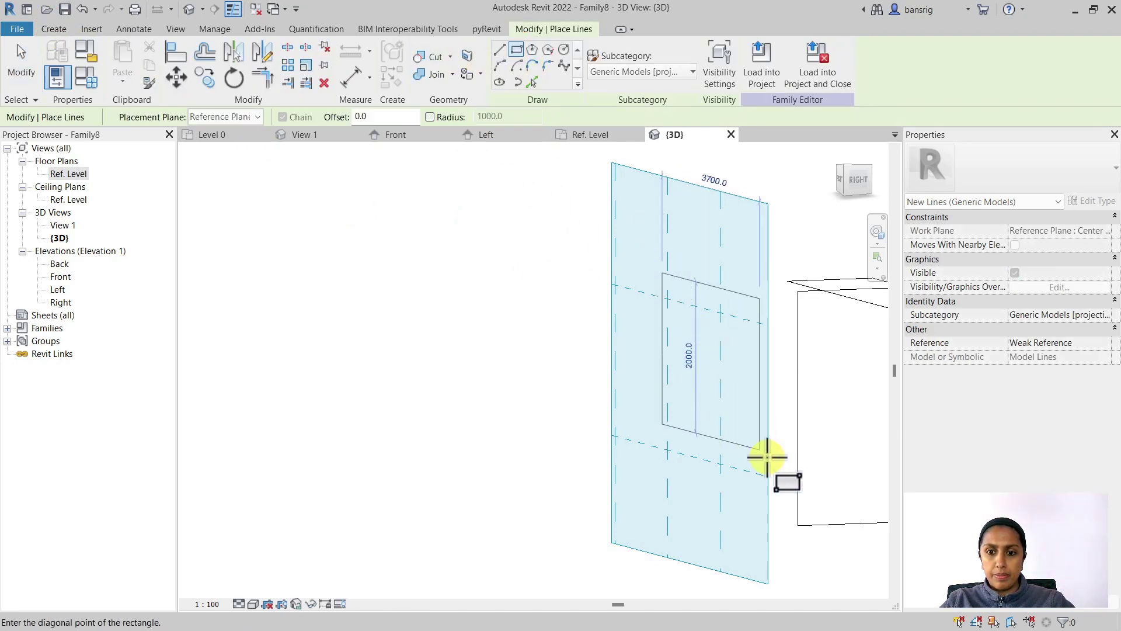
click(621, 470)
shift+middle_drag(620, 471, 655, 486)
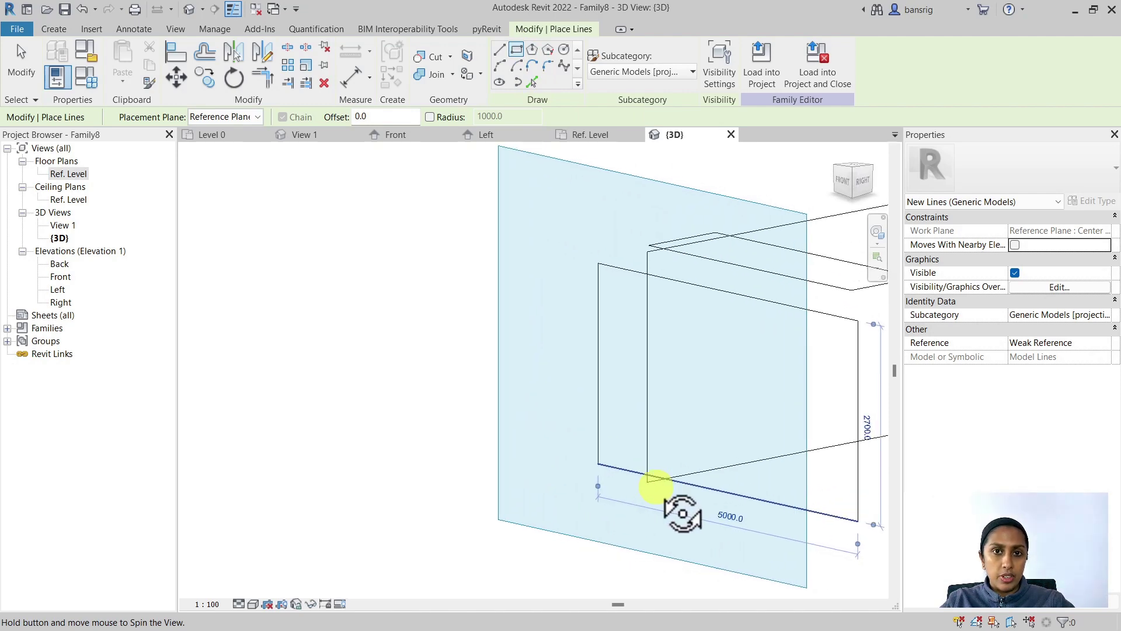
scroll(469, 426, down, 4)
key(Escape)
key(Escape)
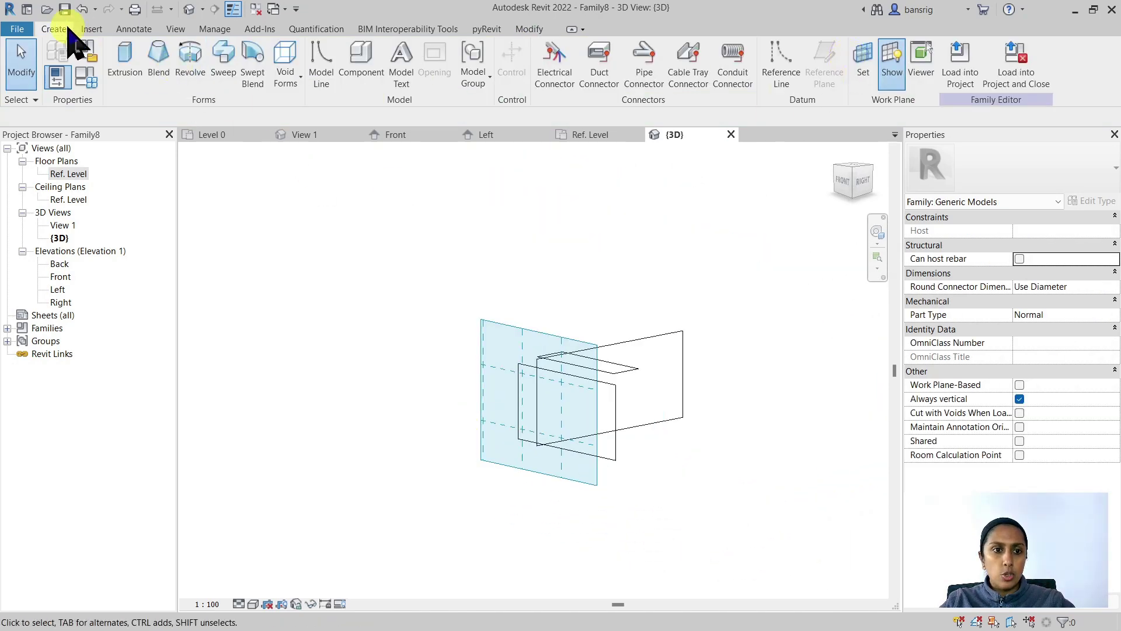
- Set Level : Ref. Level as the work plane and open the Ref. Level floor plan
click(864, 66)
click(708, 330)
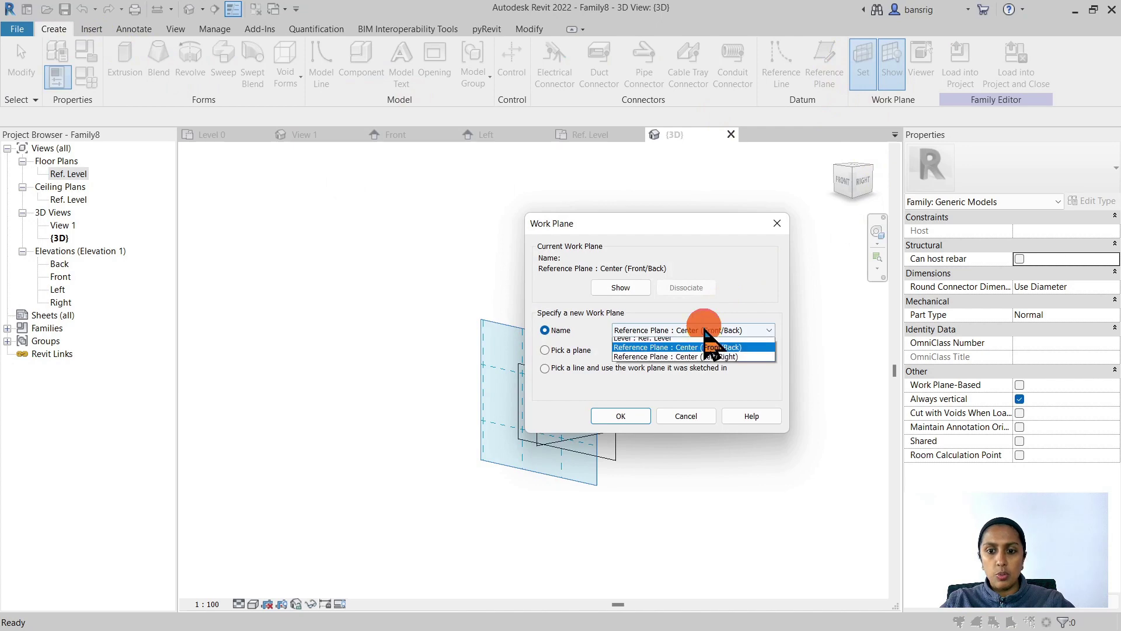
click(698, 343)
click(637, 417)
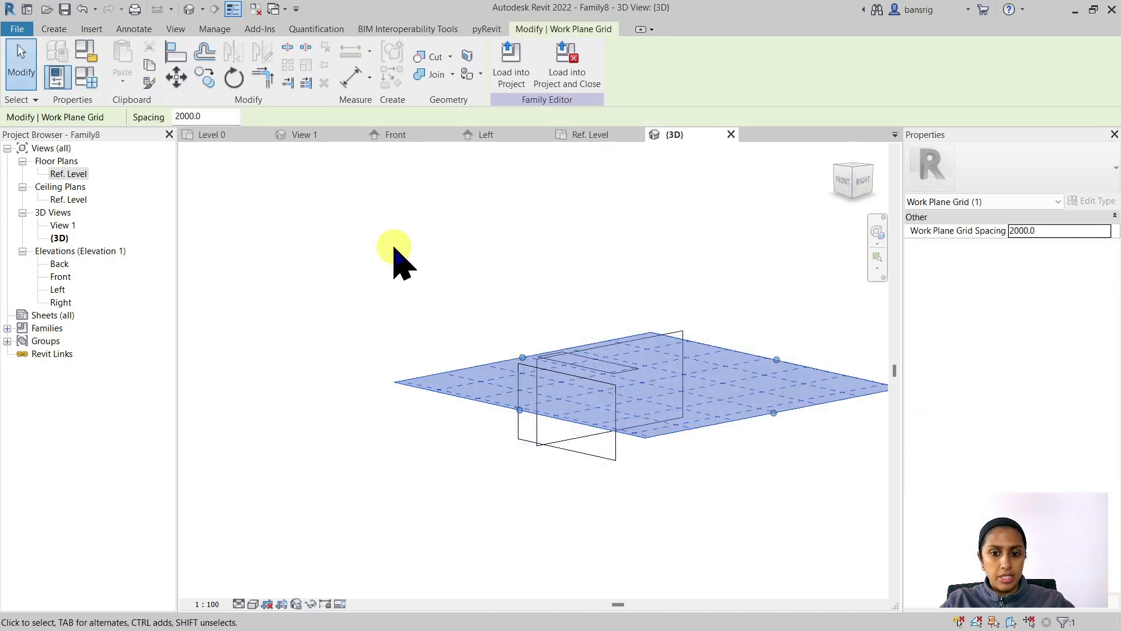
drag(426, 218, 749, 528)
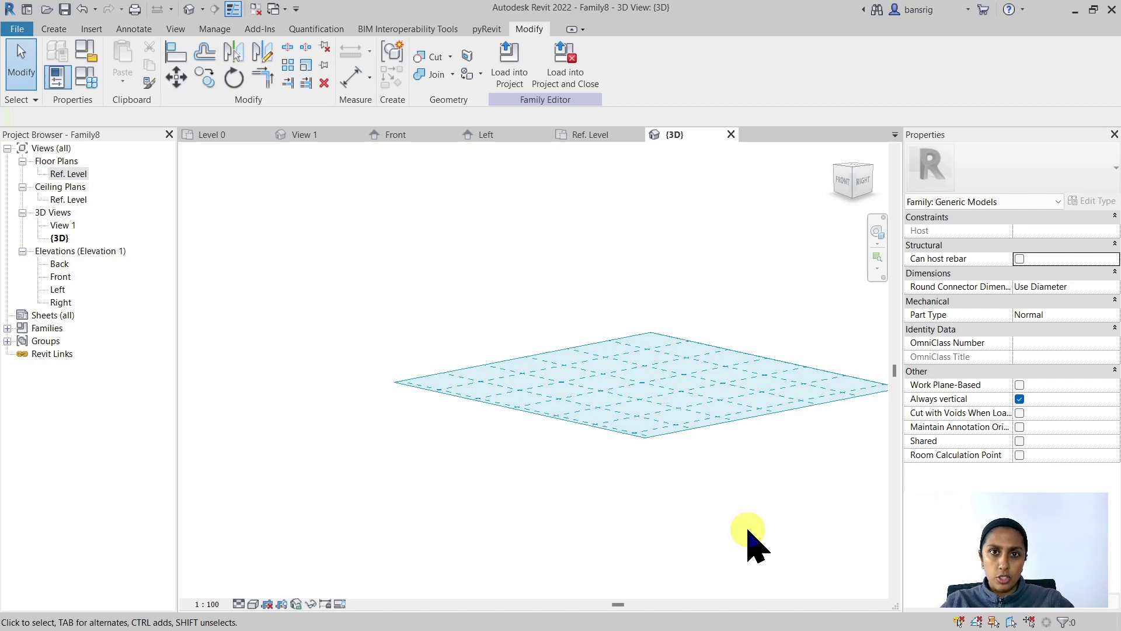
double_click(69, 173)
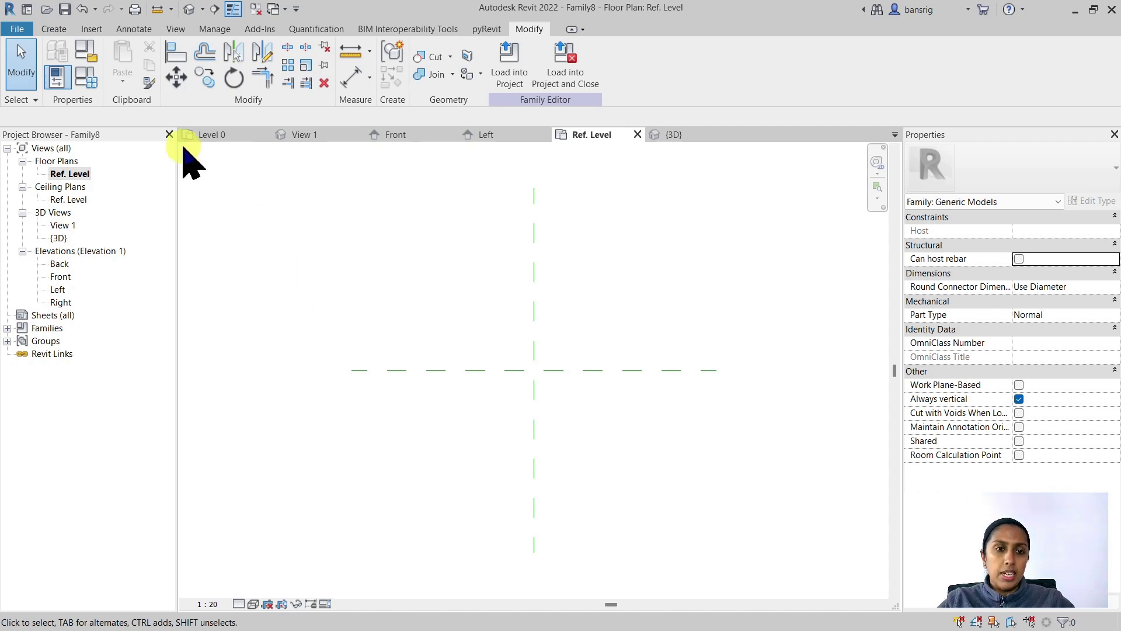
- Extrude an 1800 × 1200 rectangle from the reference-plane intersection, with Extrusion End 25
click(54, 29)
click(124, 70)
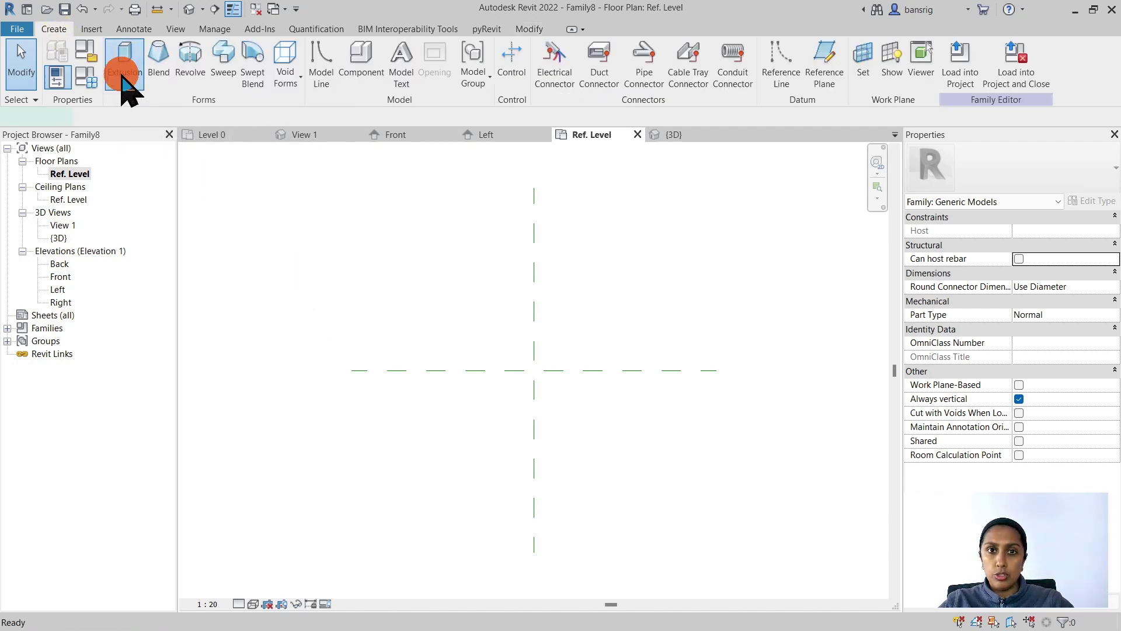
click(548, 49)
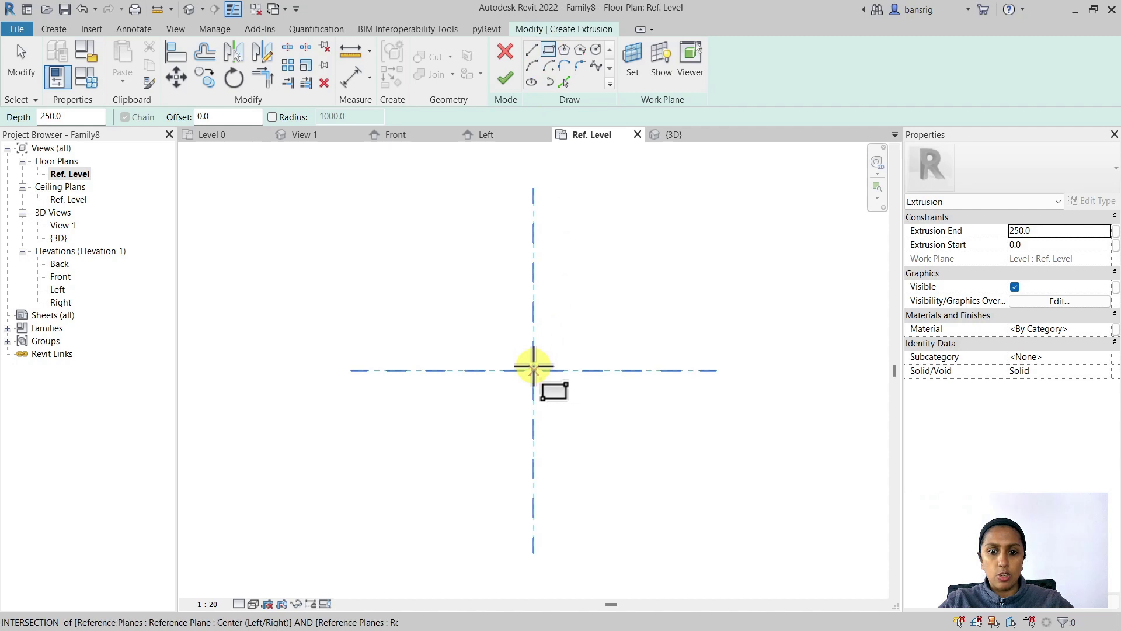
click(534, 370)
click(698, 261)
click(505, 77)
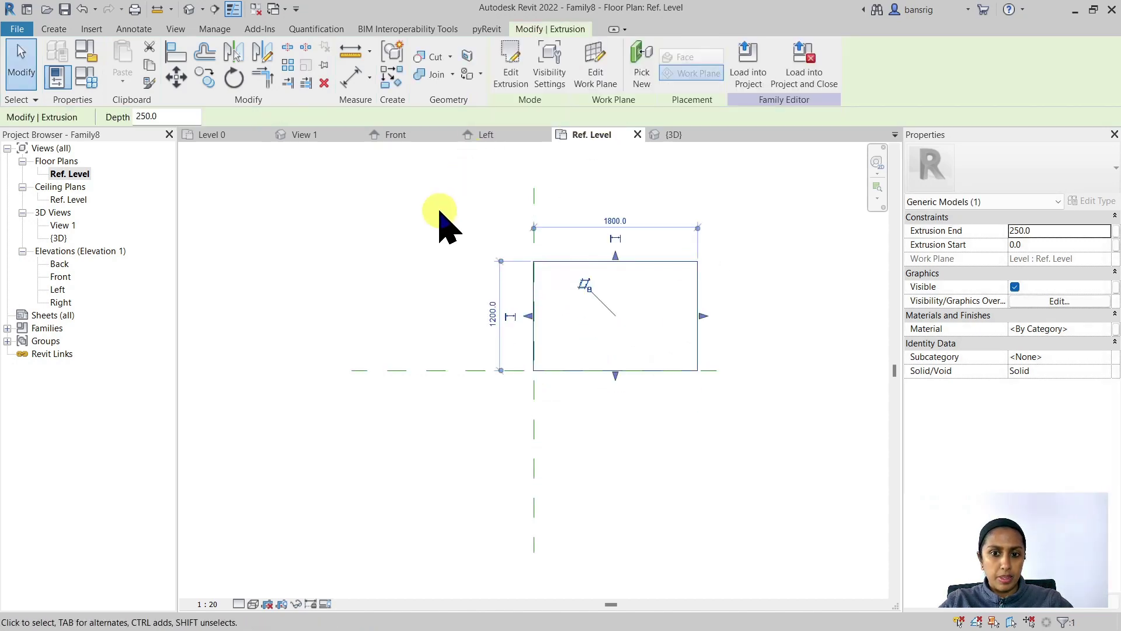
key(Escape)
click(664, 262)
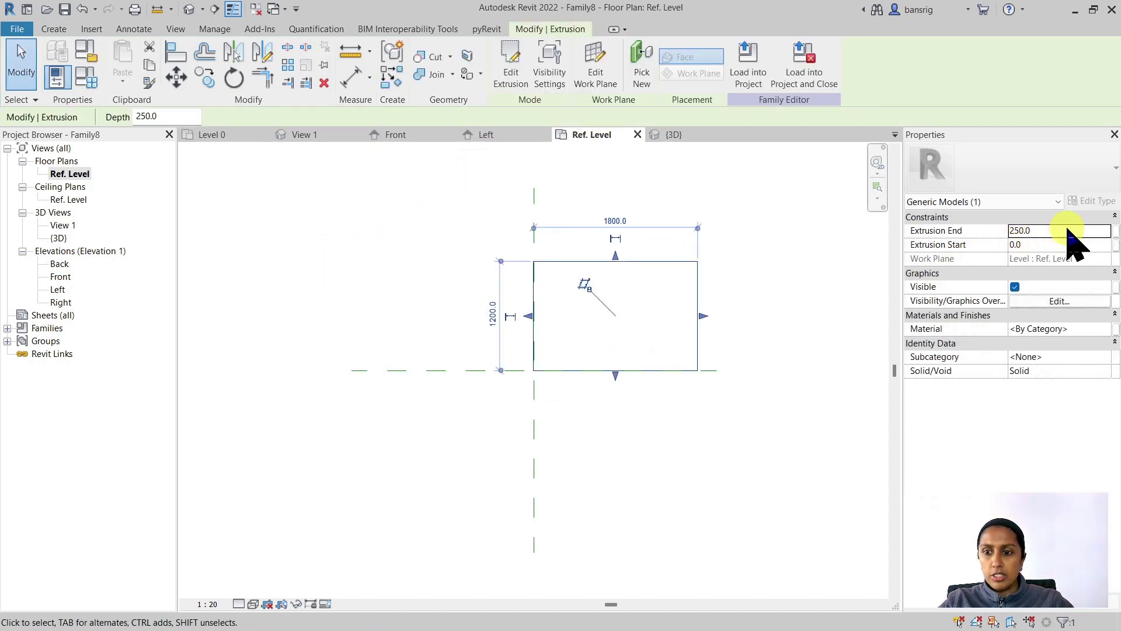
click(1068, 230)
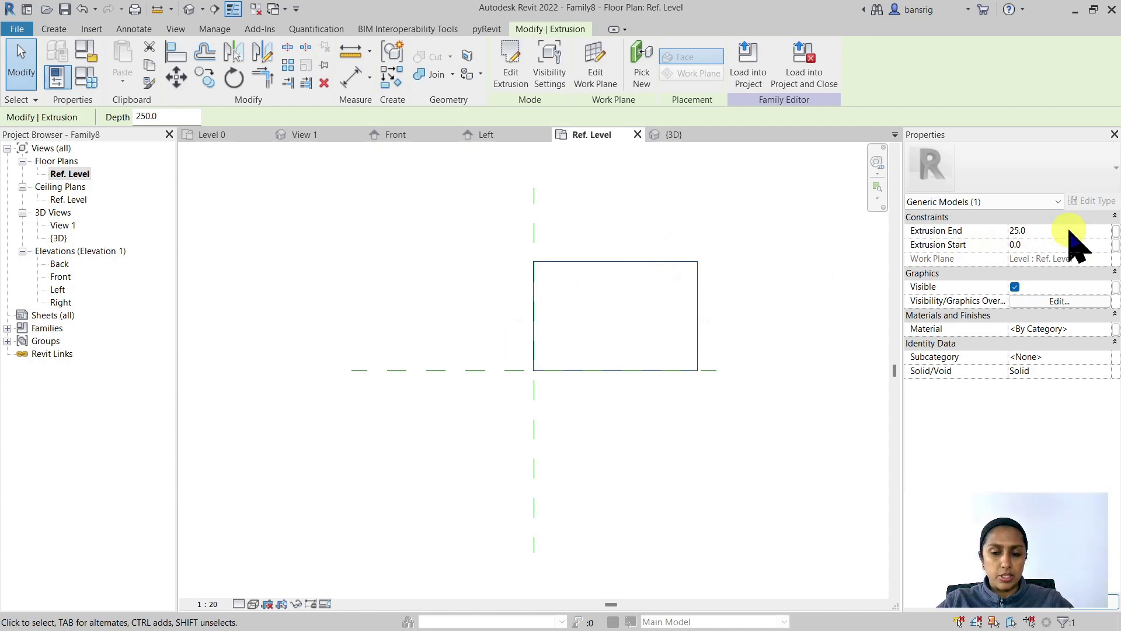
click(616, 192)
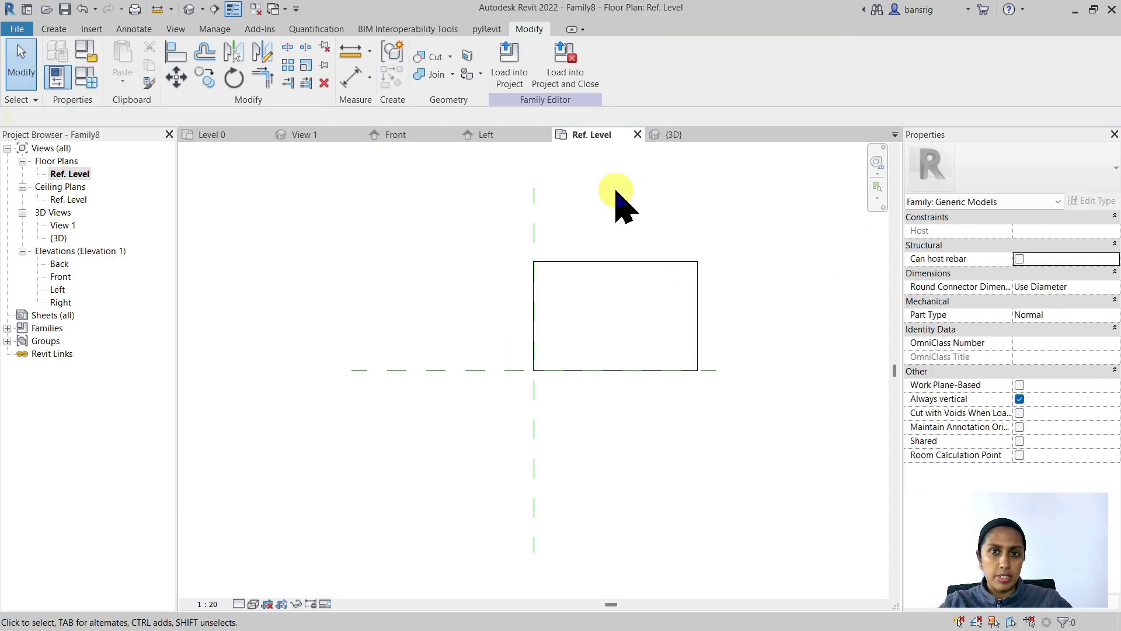
- Check the thin slab in the {3D} view, then open the Front elevation
click(188, 9)
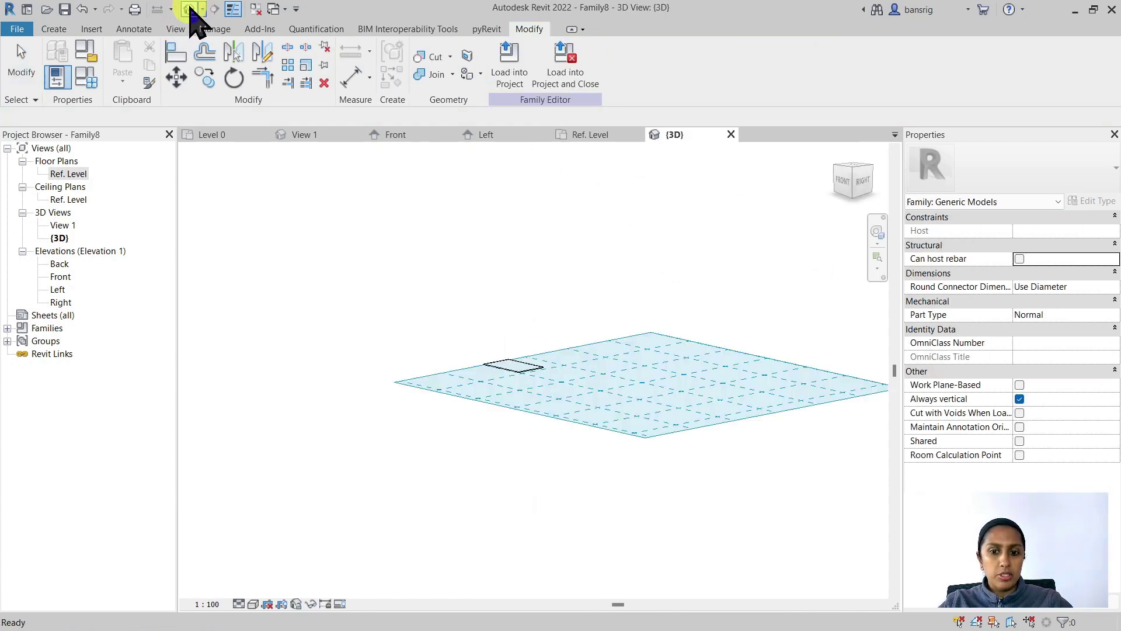
shift+middle_drag(493, 455, 568, 438)
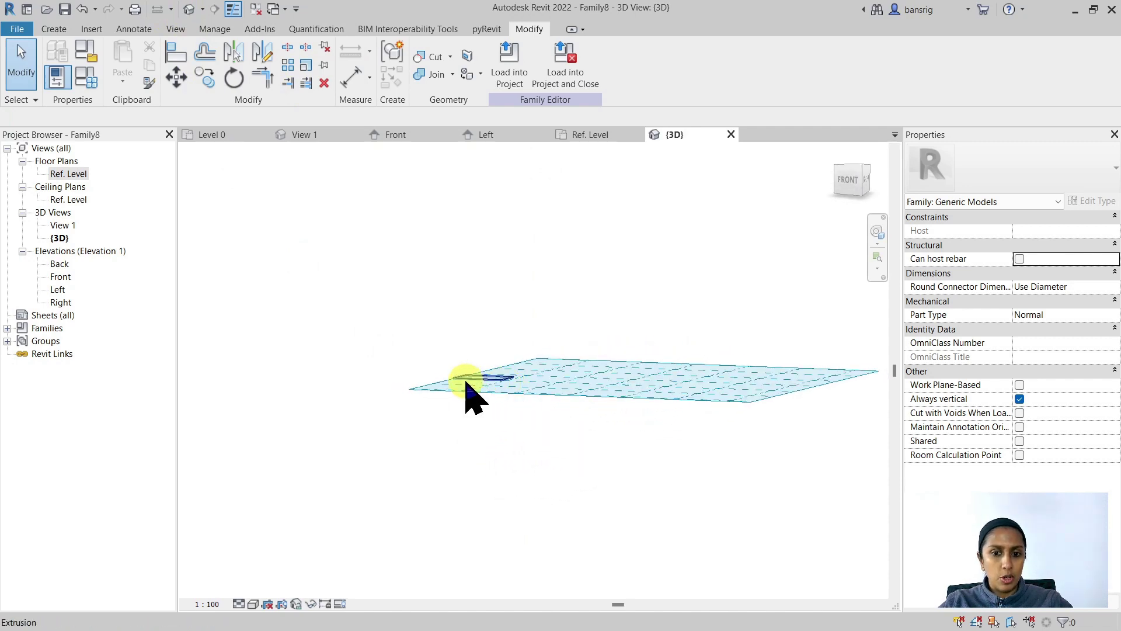
scroll(468, 384, up, 5)
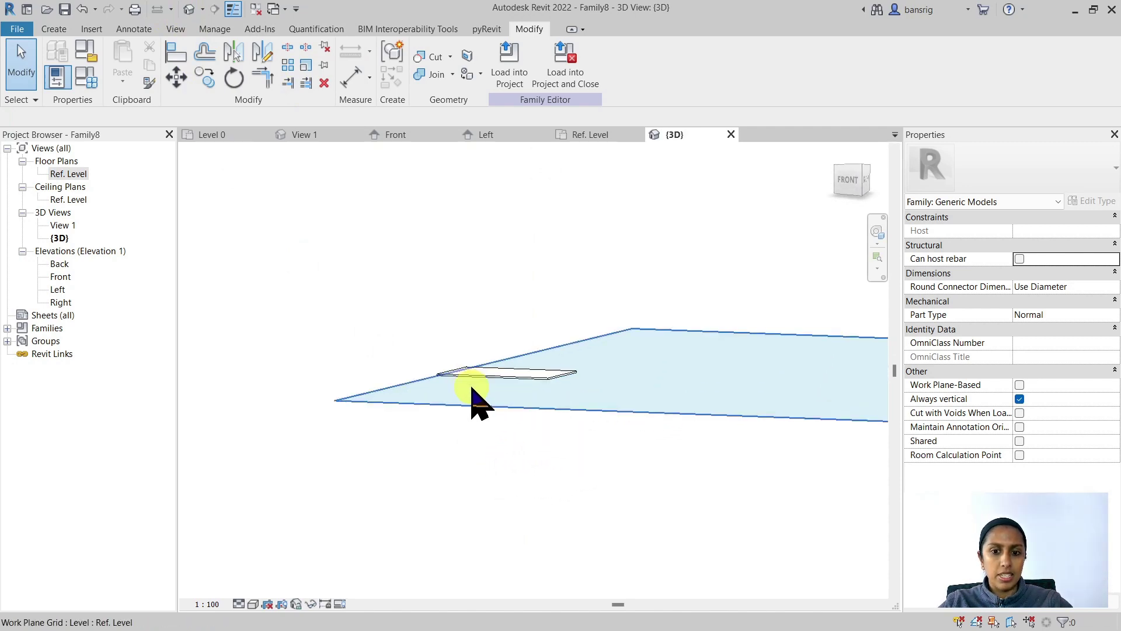
double_click(60, 277)
scroll(655, 552, up, 2)
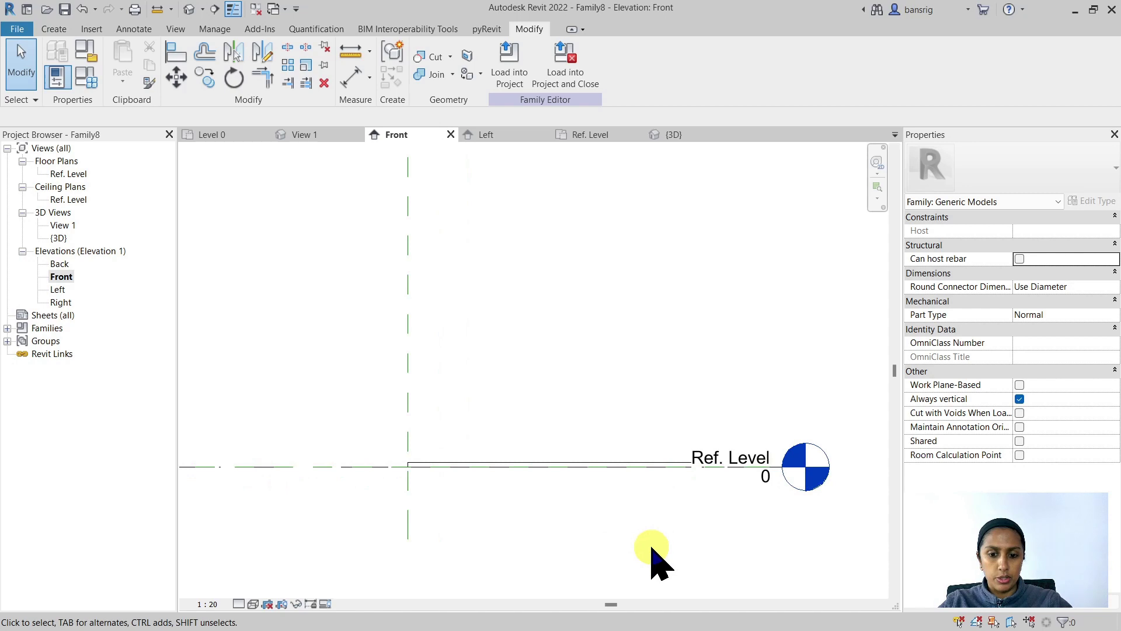
- Raise the slab to Extrusion Start 900 and Extrusion End 925
click(439, 465)
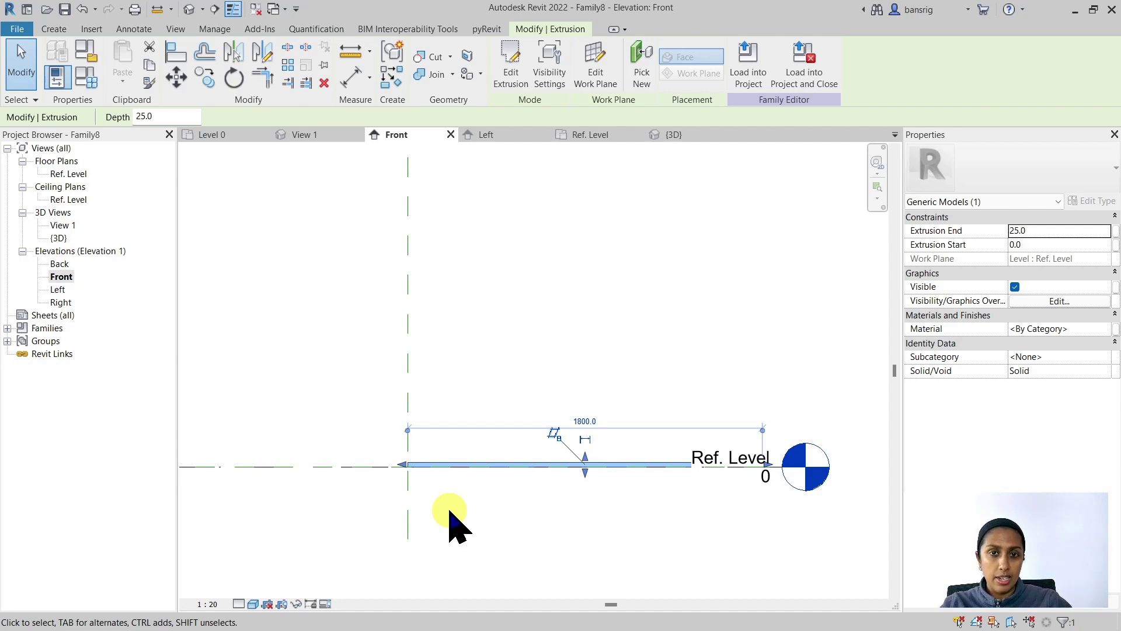
scroll(449, 514, down, 2)
click(287, 338)
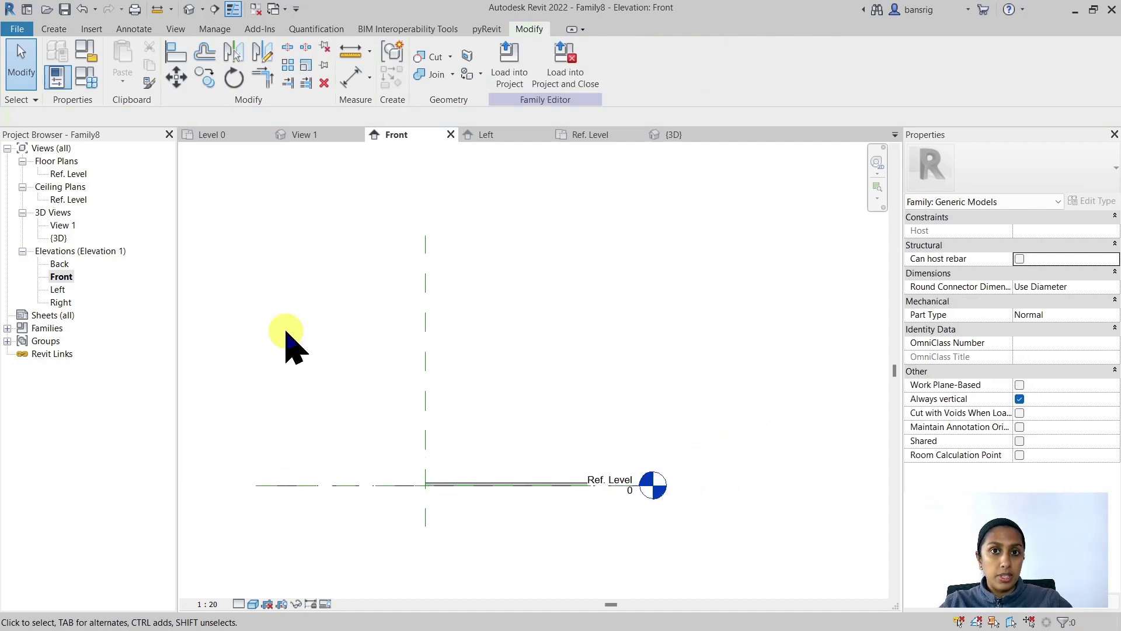
click(489, 480)
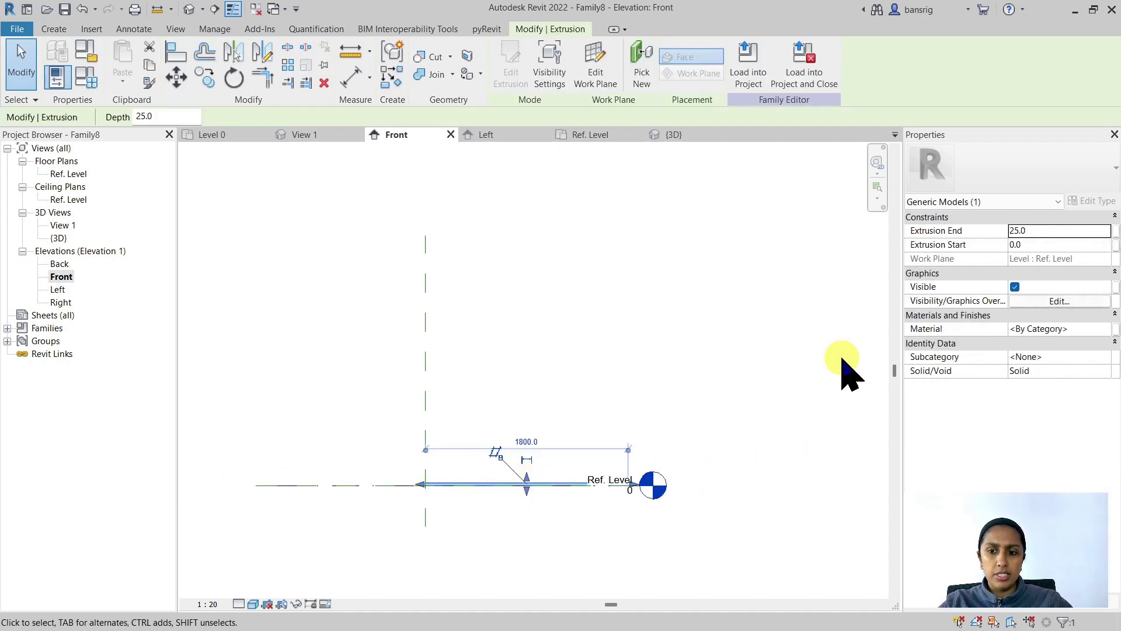
click(1058, 245)
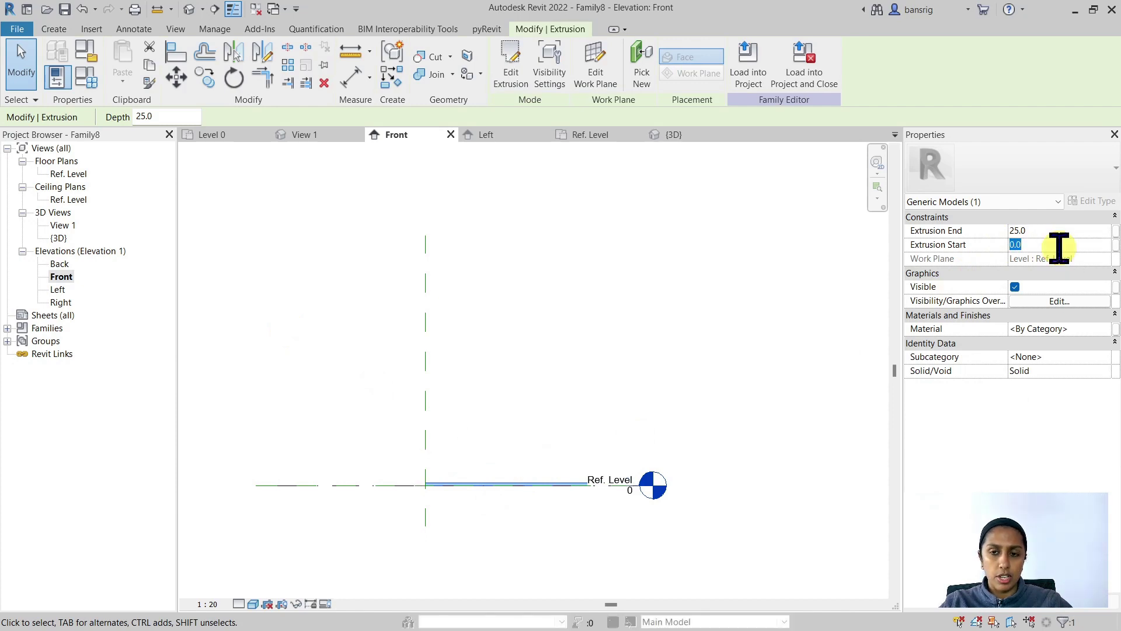
click(1049, 243)
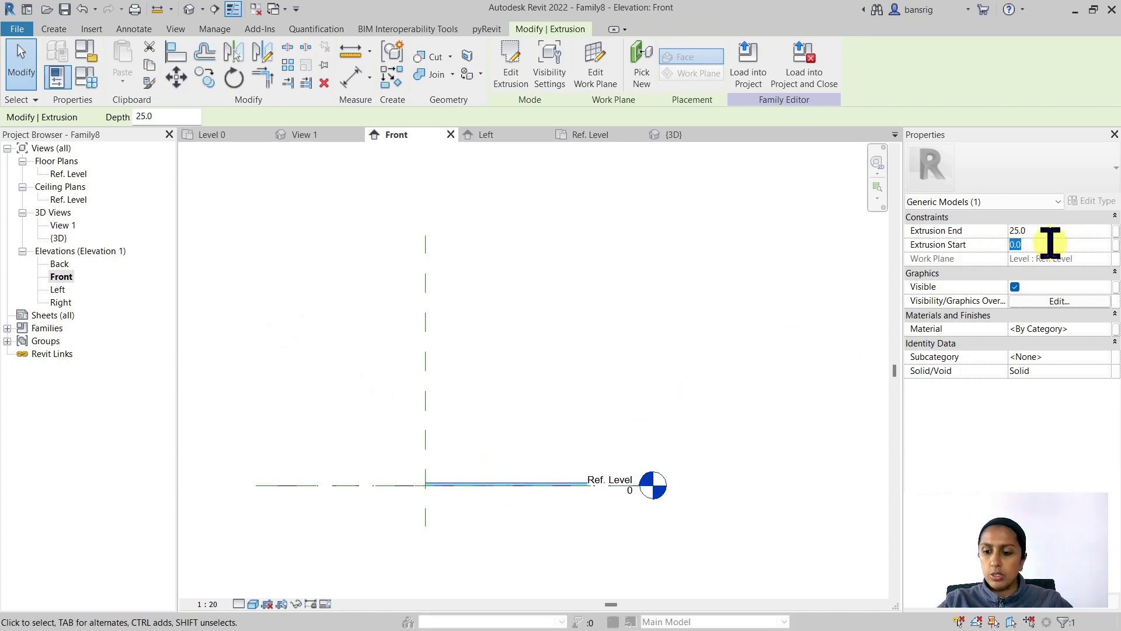
text(900)
click(1049, 232)
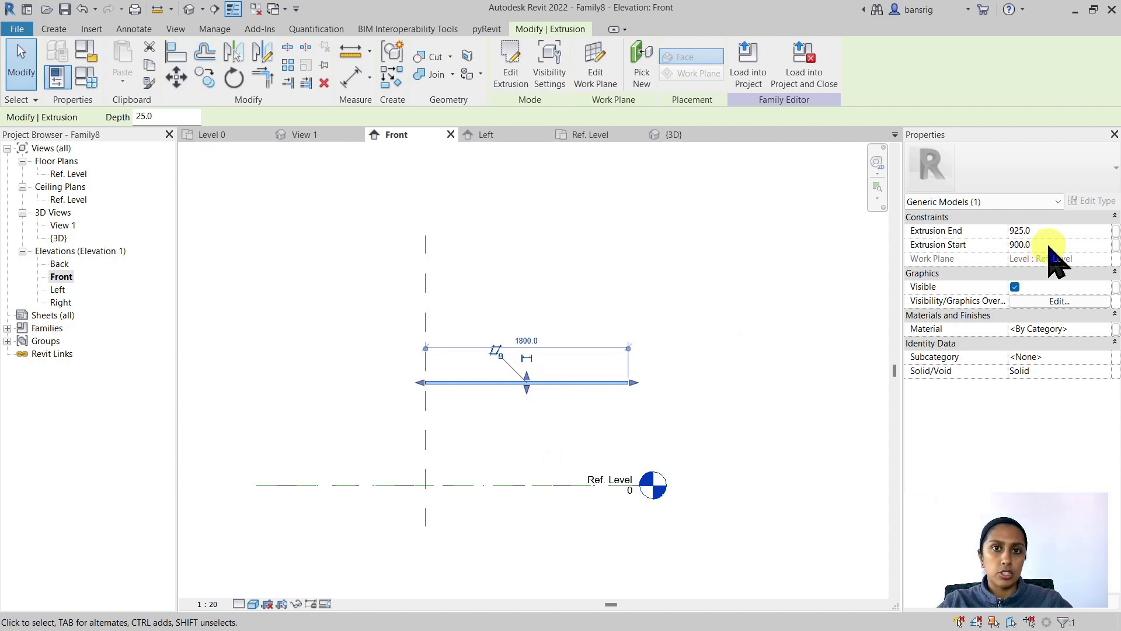
- Delete the raised slab
key(Escape)
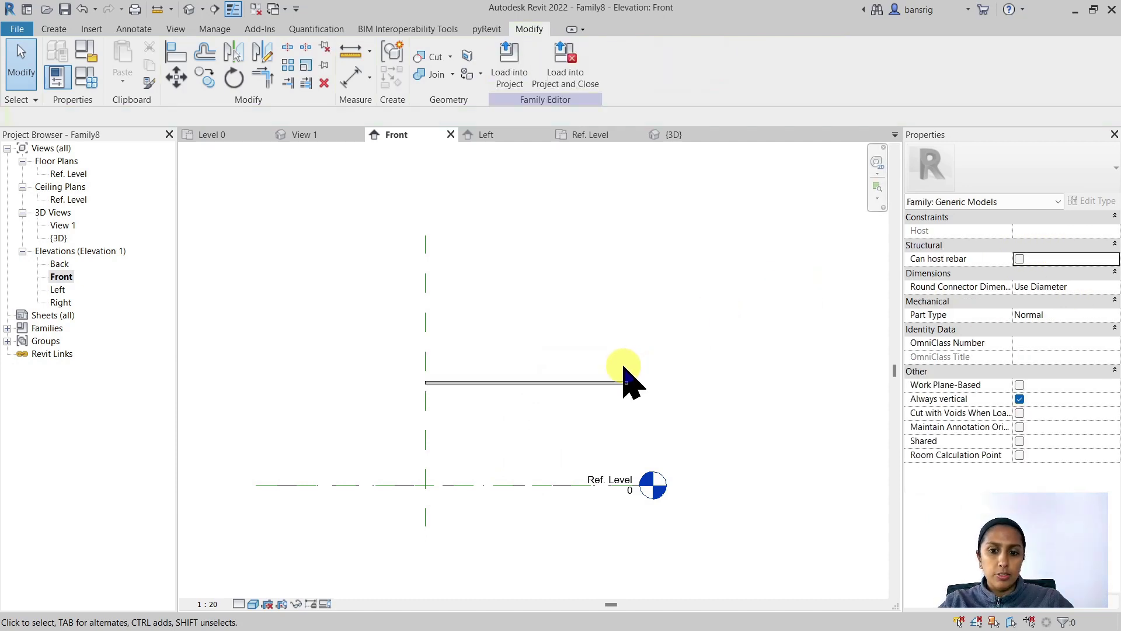
click(613, 381)
key(Delete)
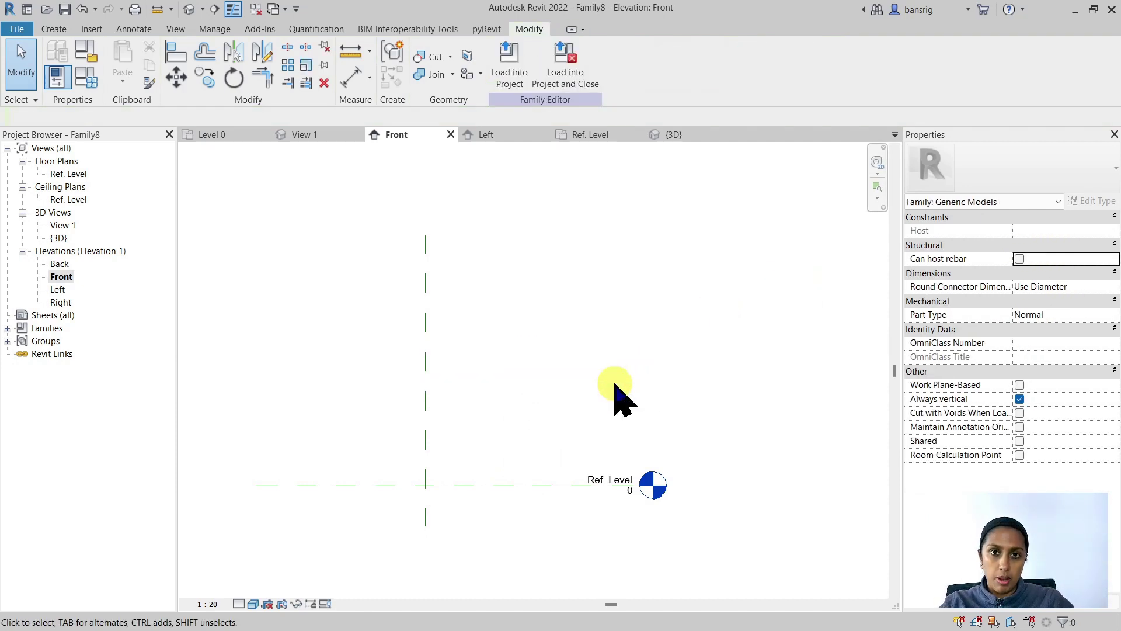
- Draw a horizontal reference plane and place it 900 above Ref. Level
click(53, 31)
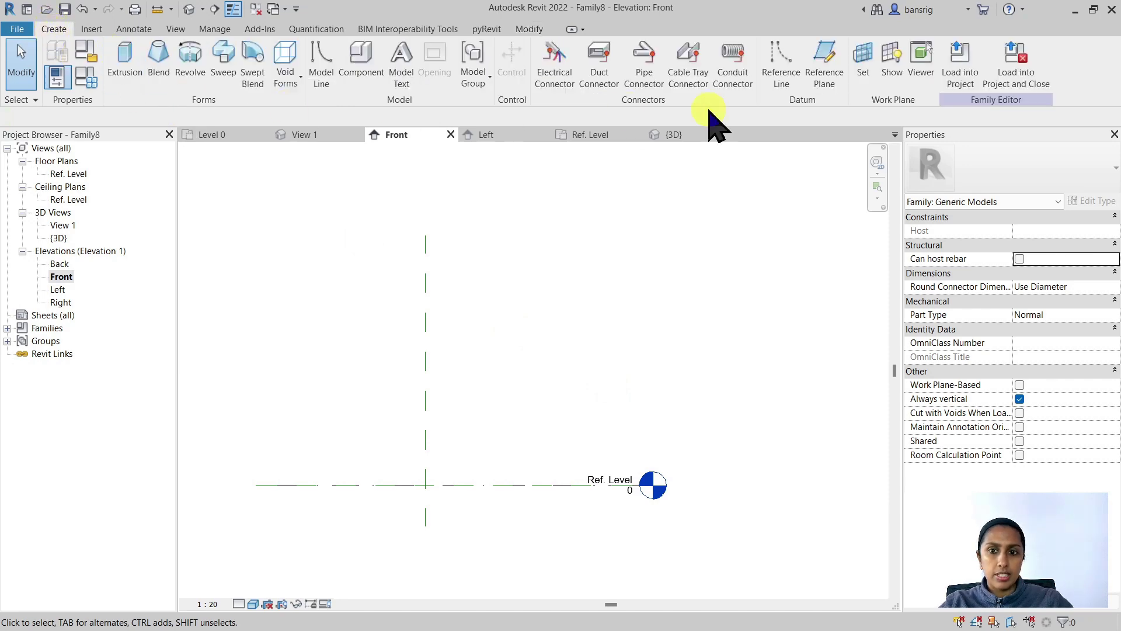
click(825, 59)
click(289, 360)
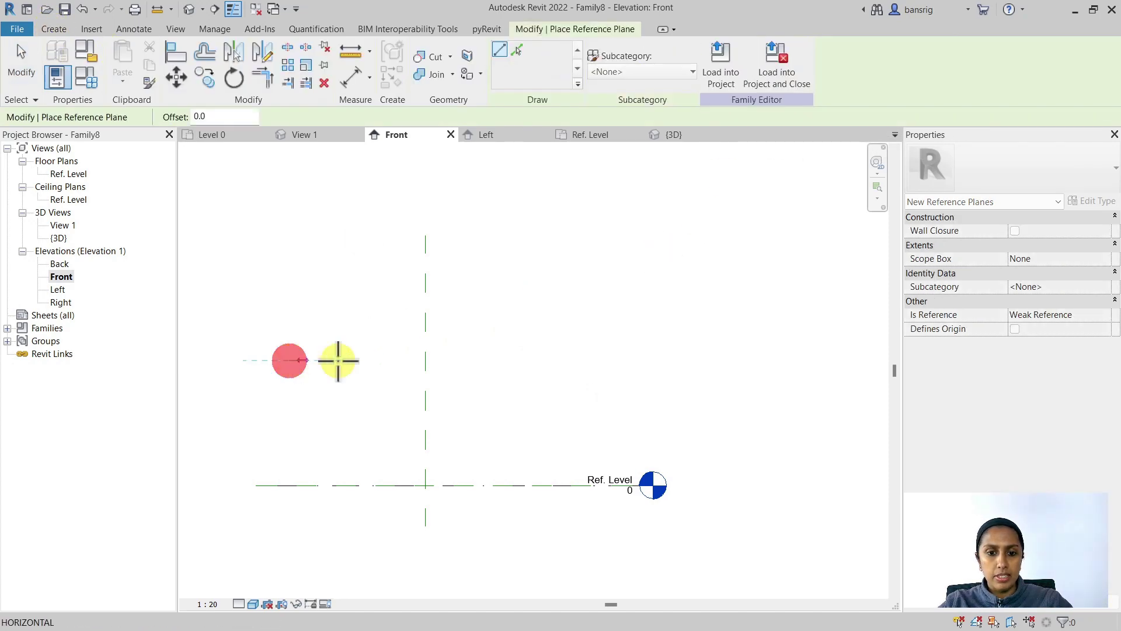
click(676, 360)
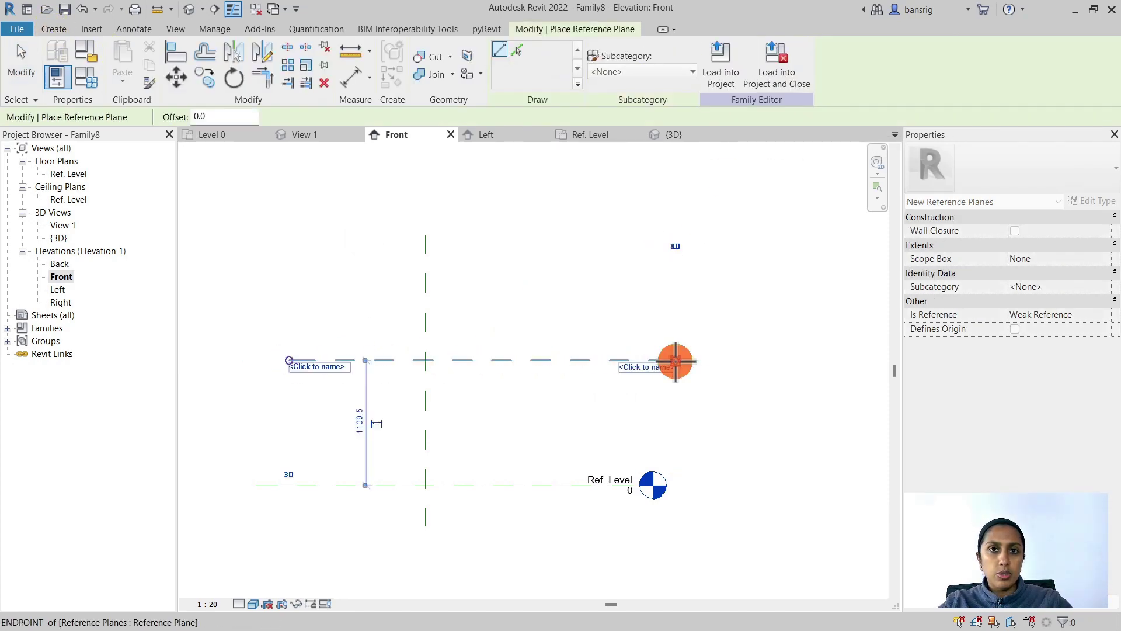
click(506, 360)
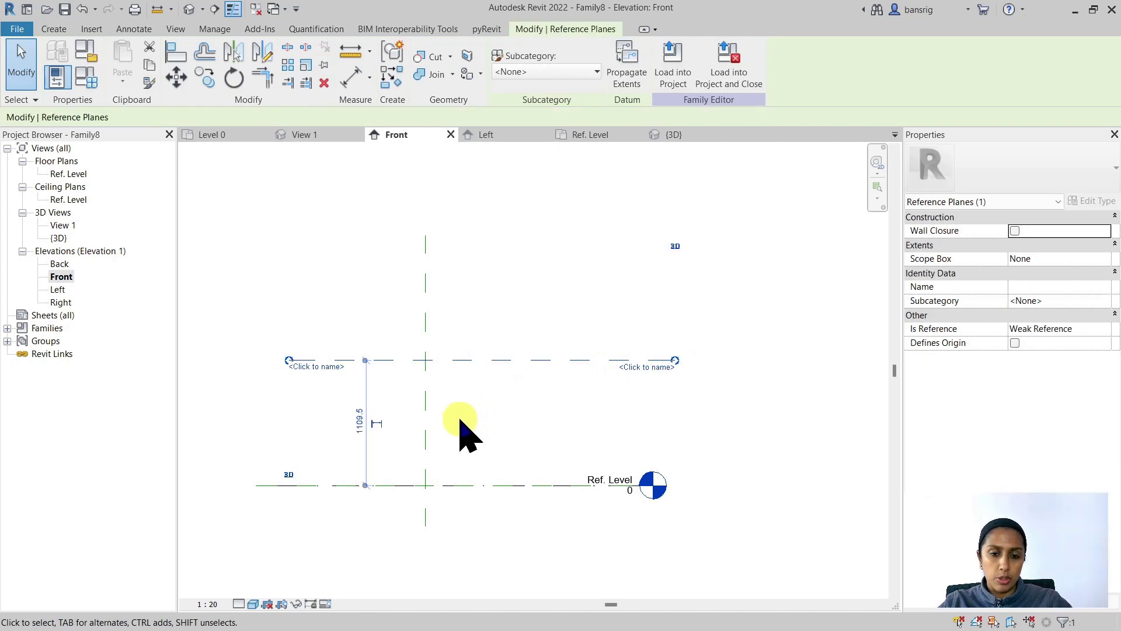
click(359, 419)
text(900)
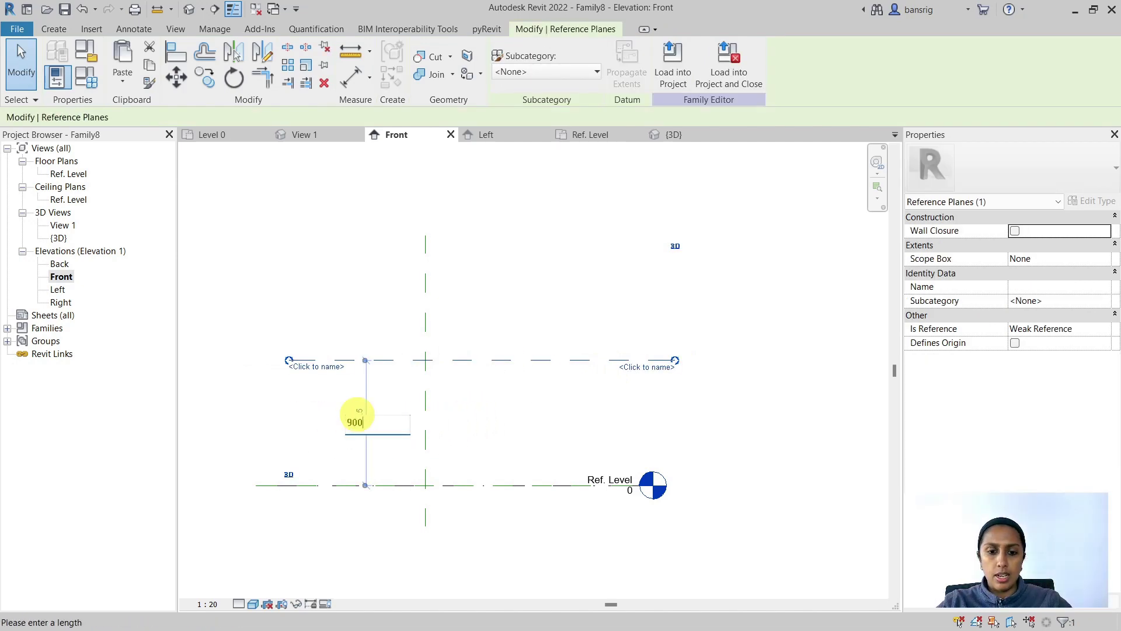
key(Return)
click(355, 305)
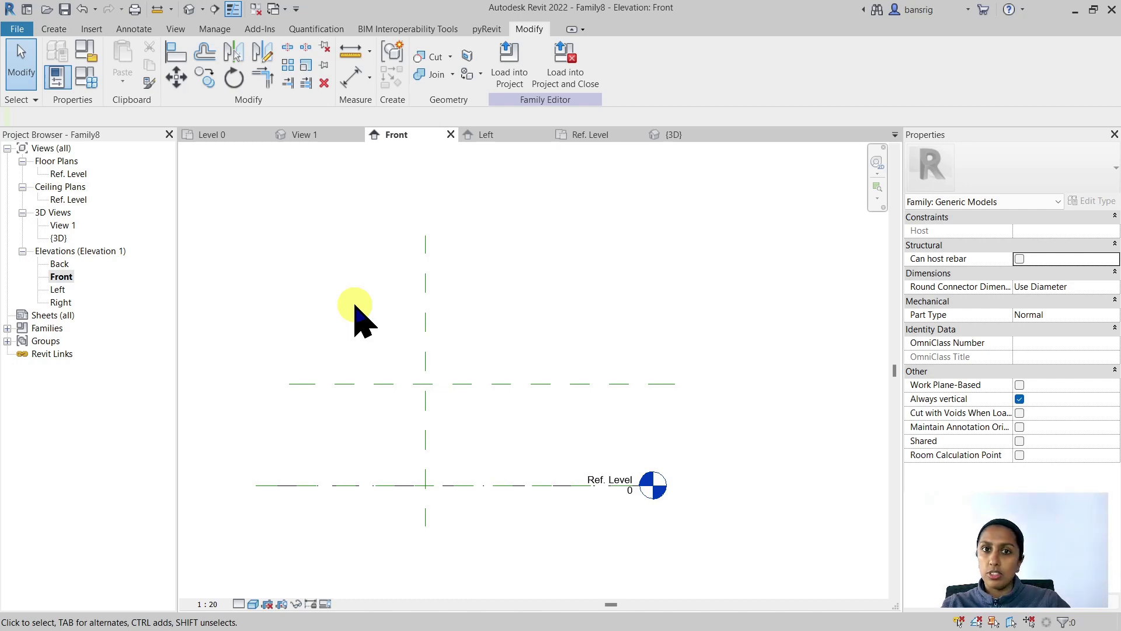
- Make the 900 horizontal reference plane the work plane and open the Ref. Level plan
click(53, 28)
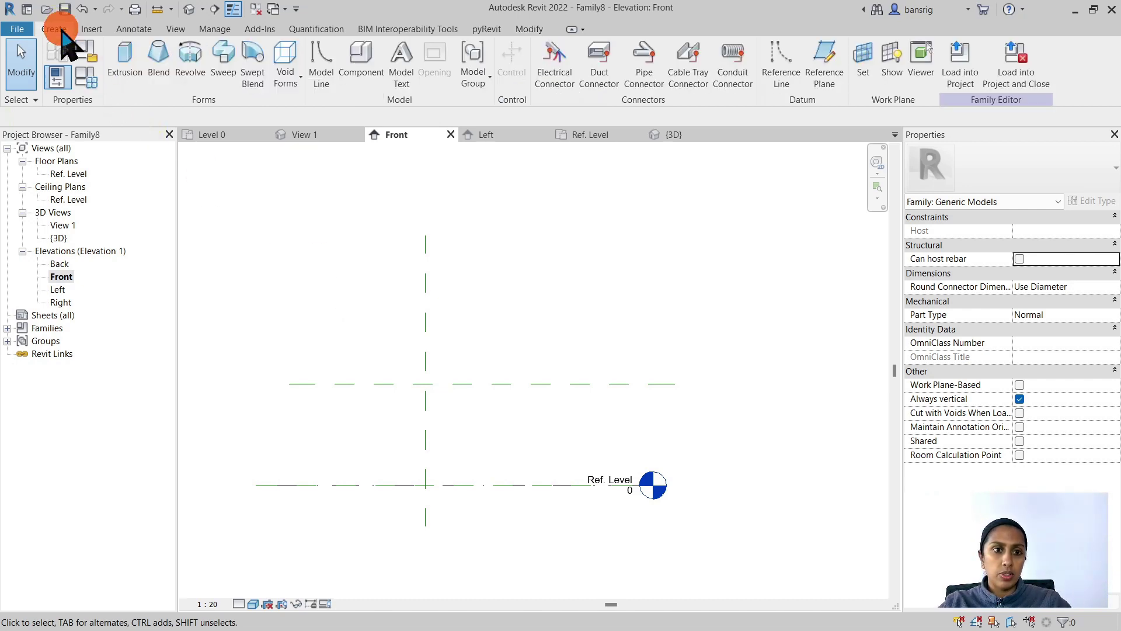
click(863, 61)
click(572, 348)
click(620, 410)
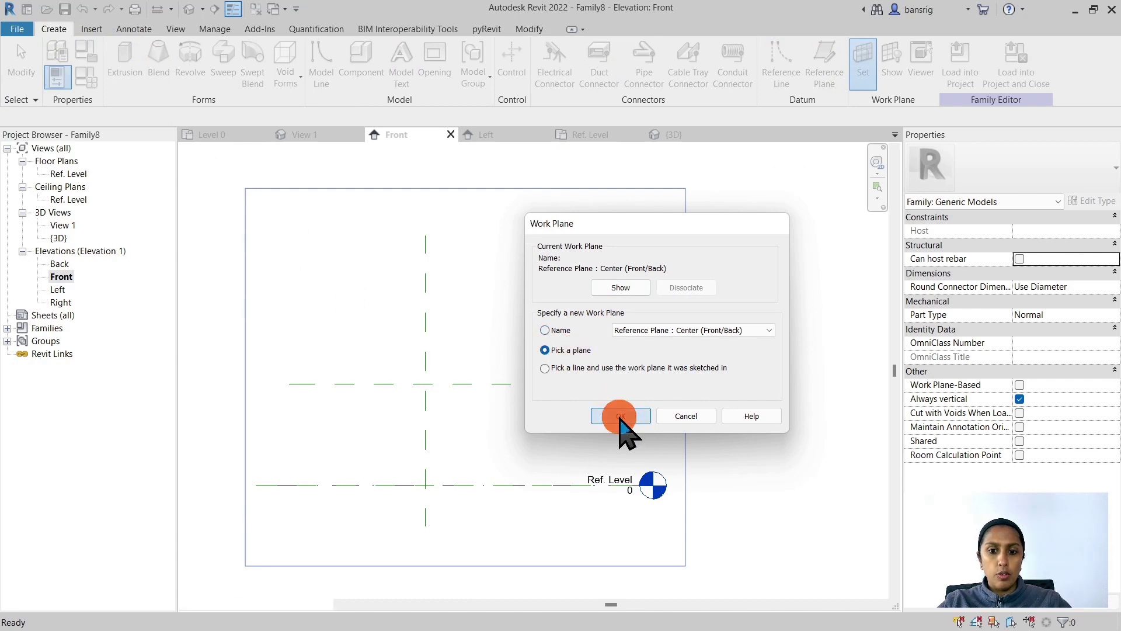
click(513, 384)
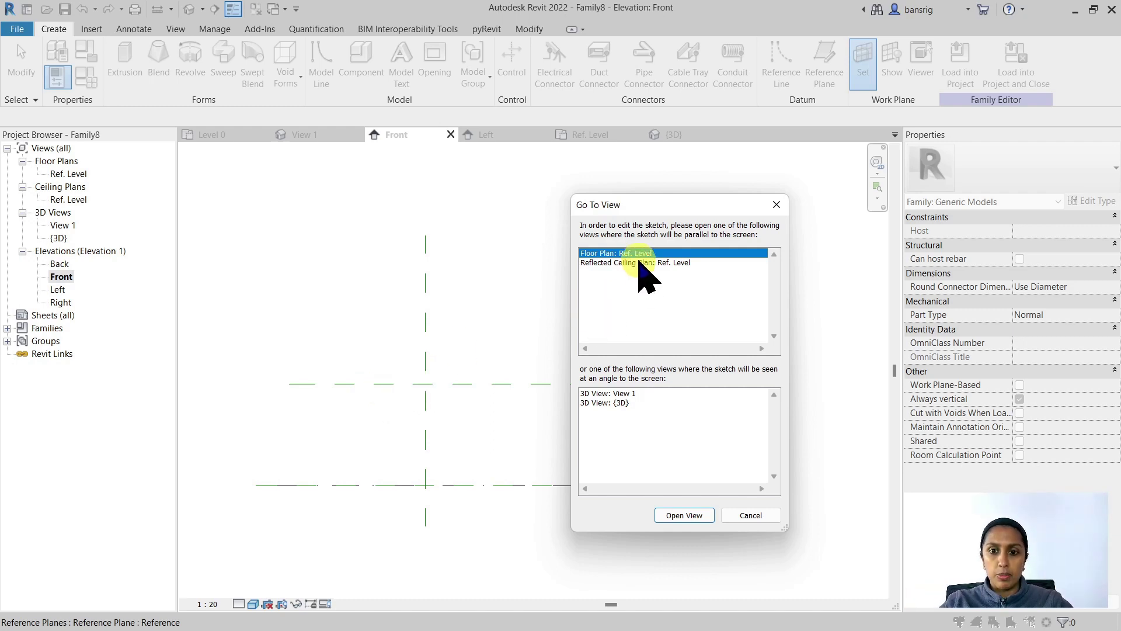
click(708, 521)
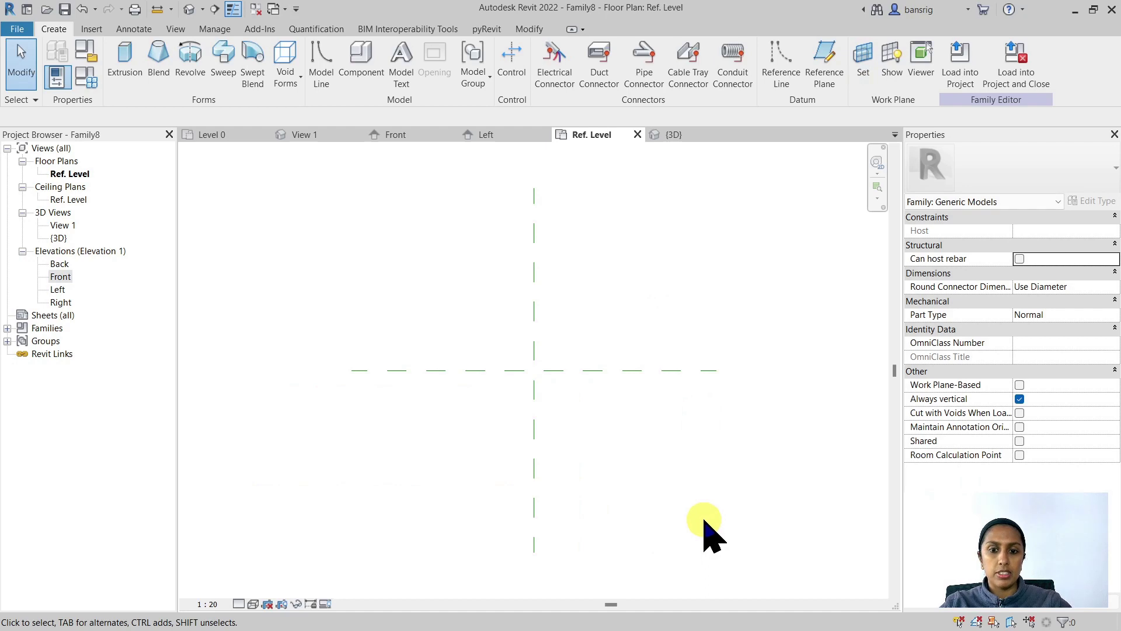
click(145, 75)
- Extrude a 2000 × 1200 rectangle from the intersection with Extrusion End 25.0, then view Front
click(548, 49)
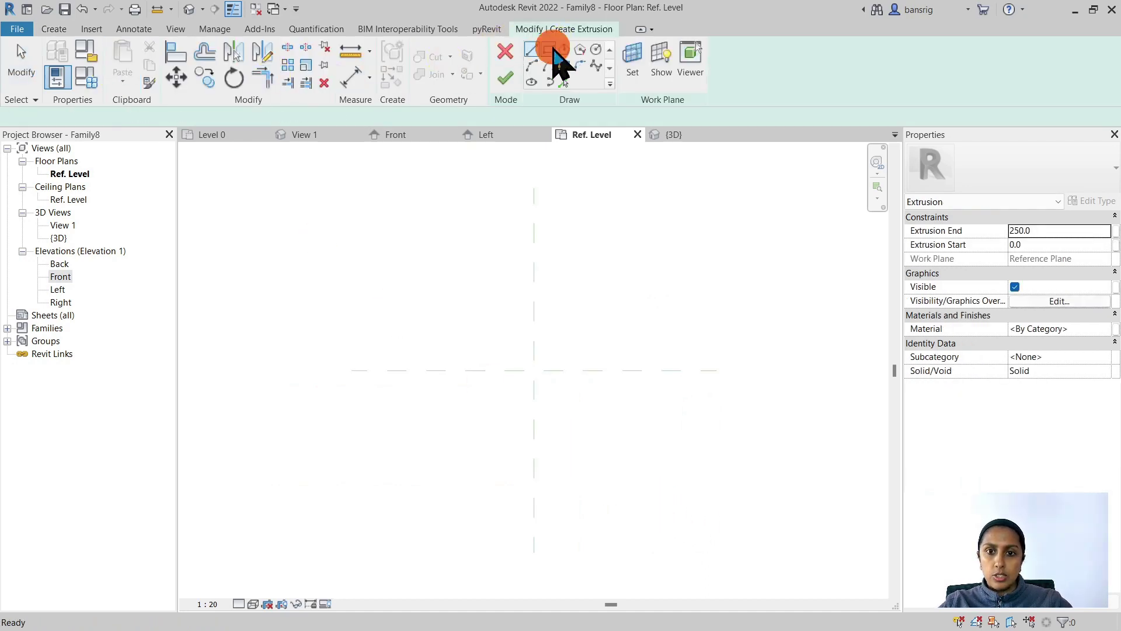
click(531, 369)
click(715, 261)
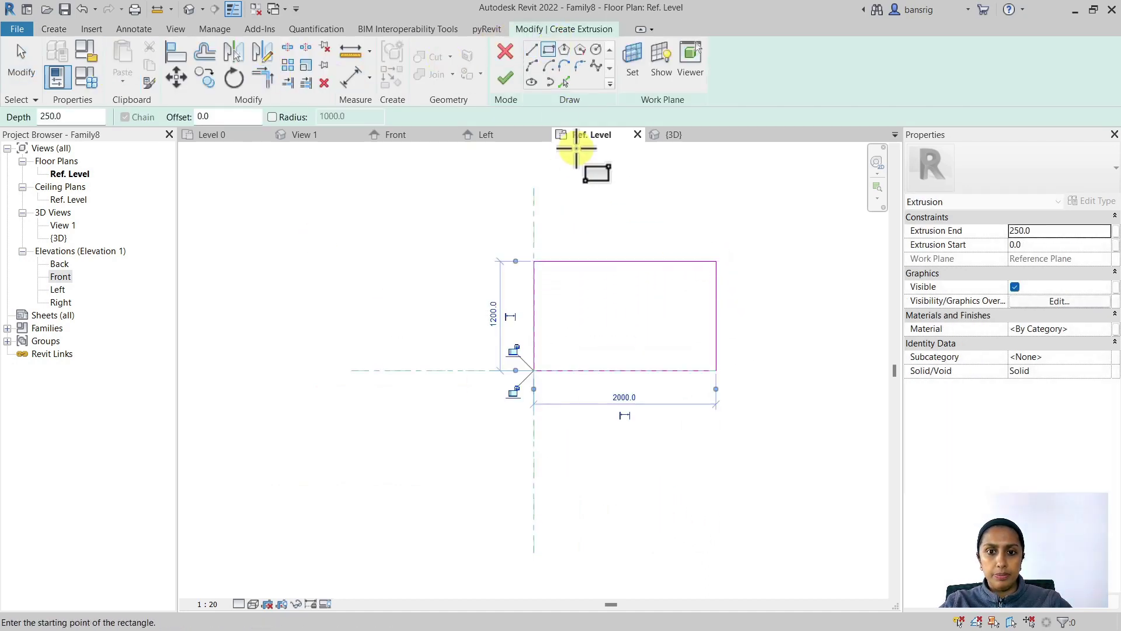
click(506, 78)
click(1068, 230)
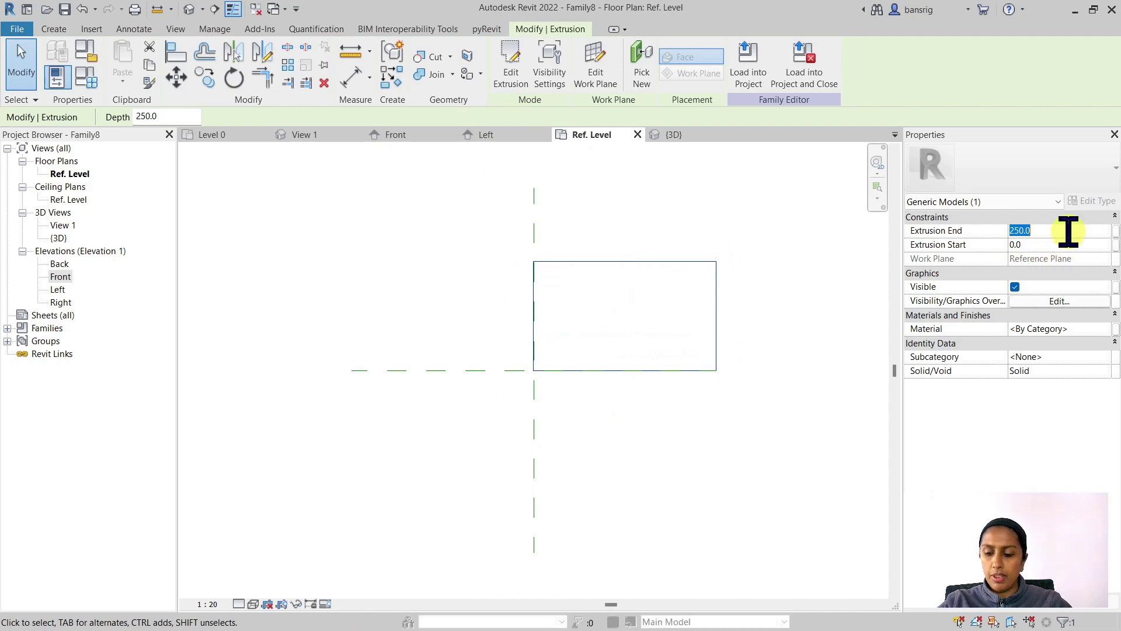
text(25.0)
double_click(61, 276)
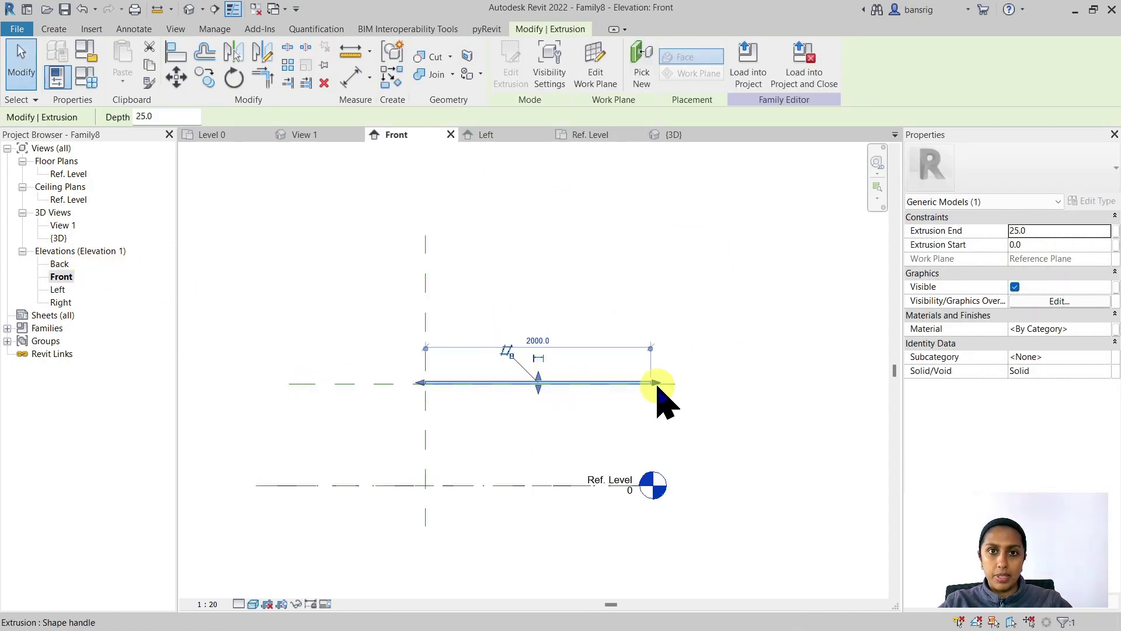
click(501, 422)
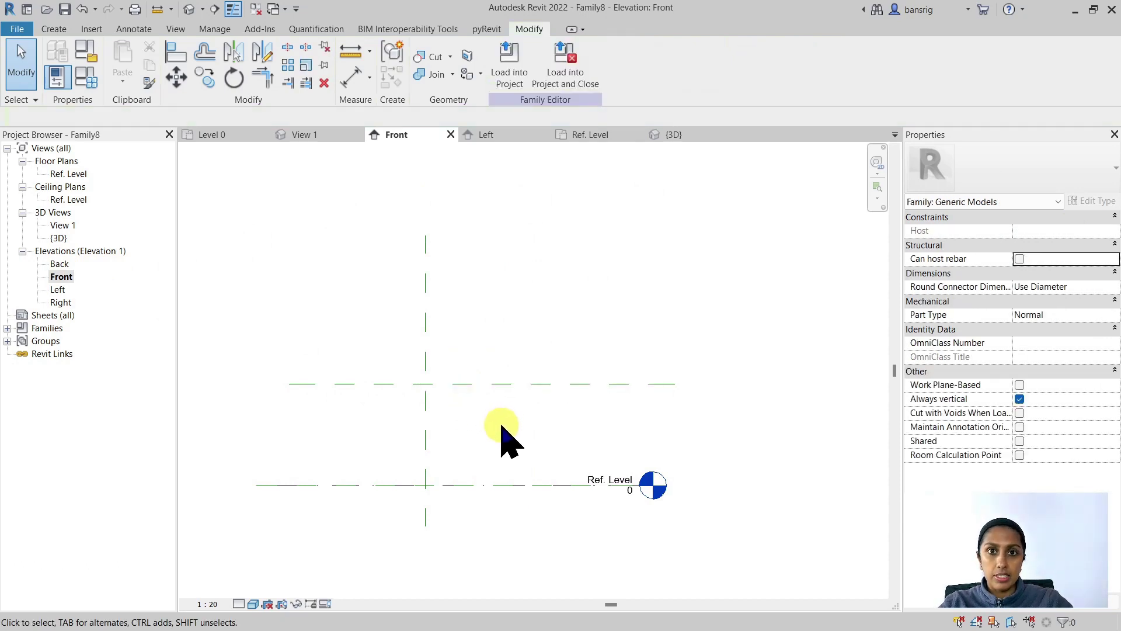
- Name the horizontal reference plane Table Top
click(507, 384)
click(316, 391)
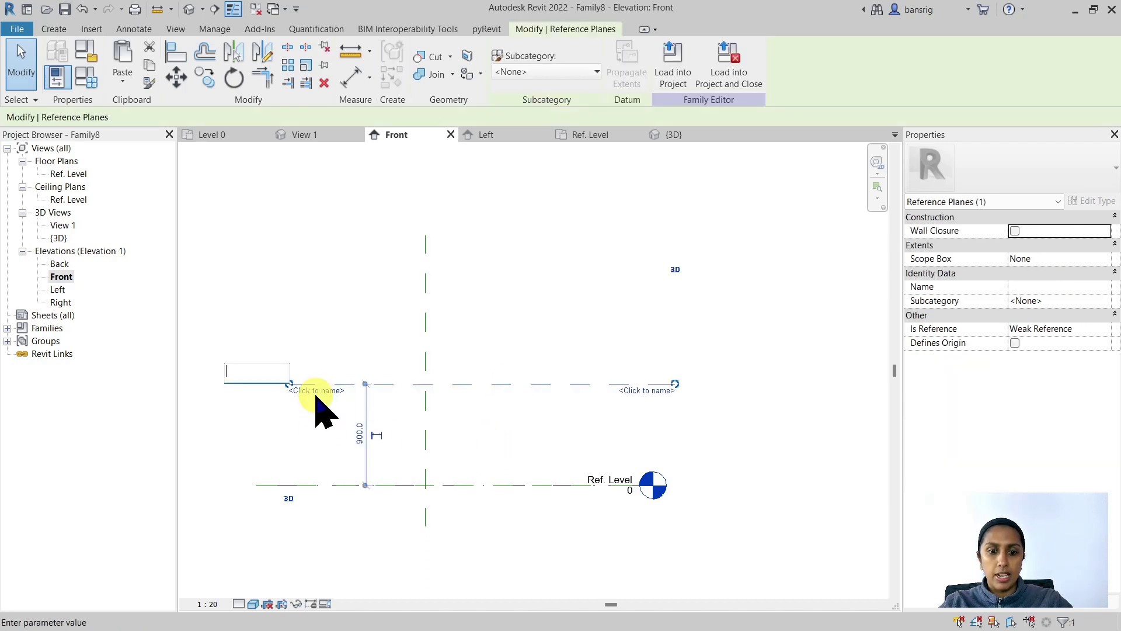
text(Table To)
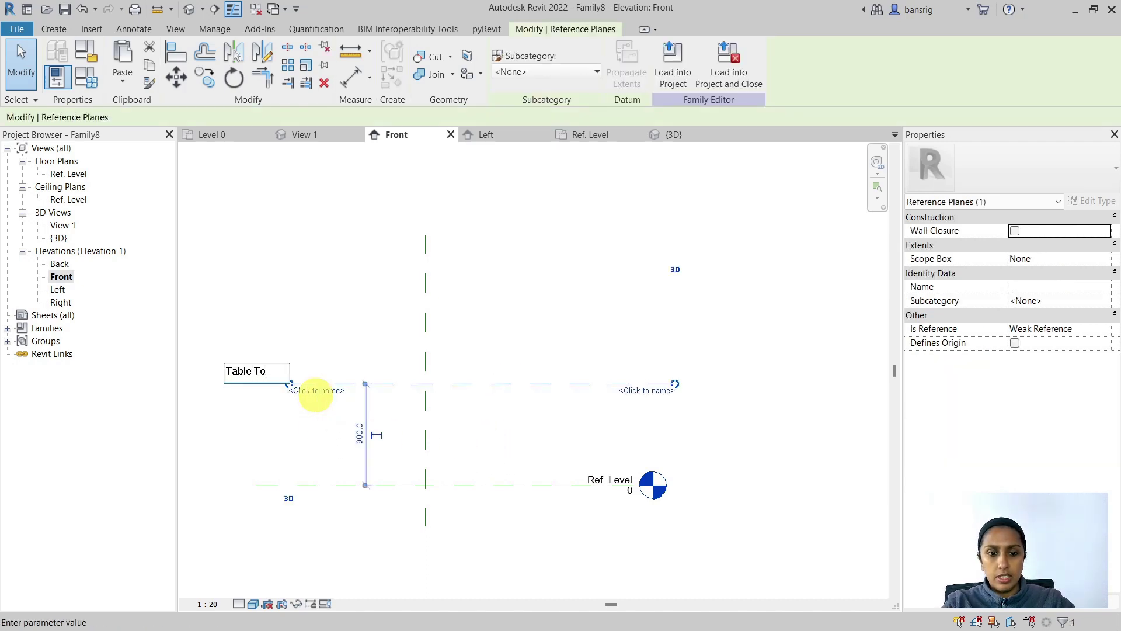
text(p)
key(Return)
click(327, 323)
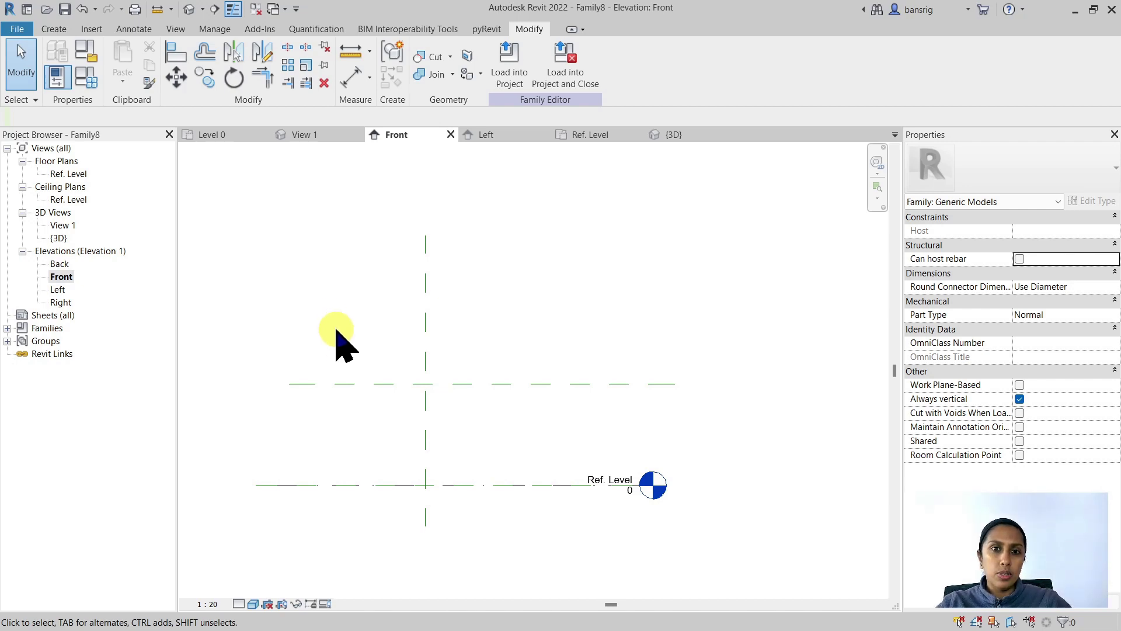
- Verify the plane's Name property reads Table Top, then return to the Ref. Level floor plan
click(345, 383)
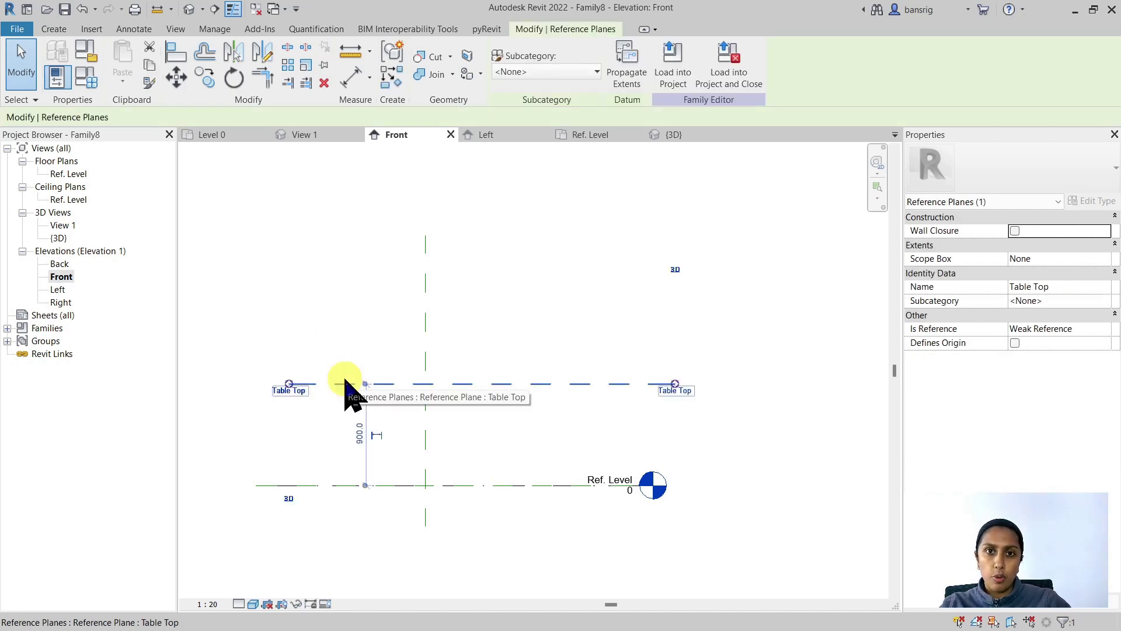
click(343, 342)
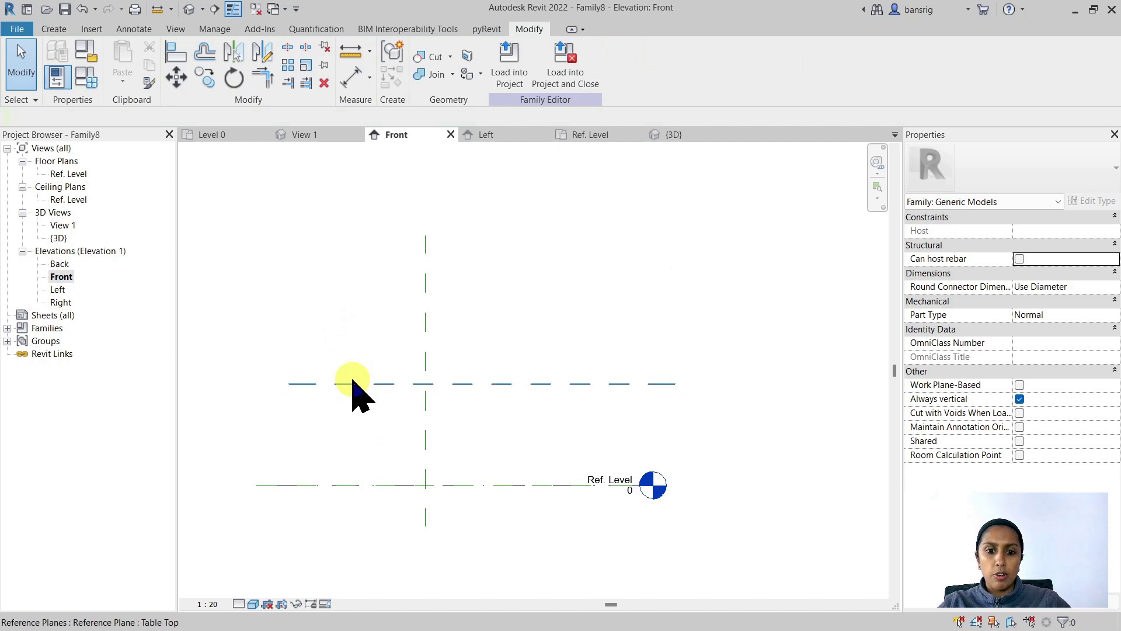
click(315, 383)
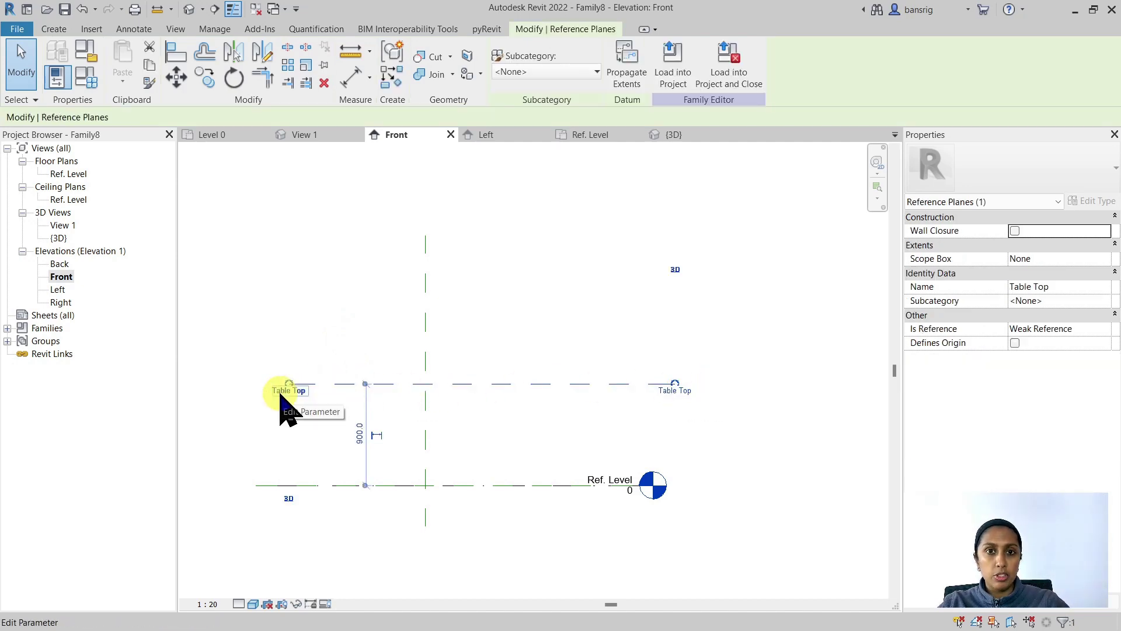
click(1068, 286)
click(630, 283)
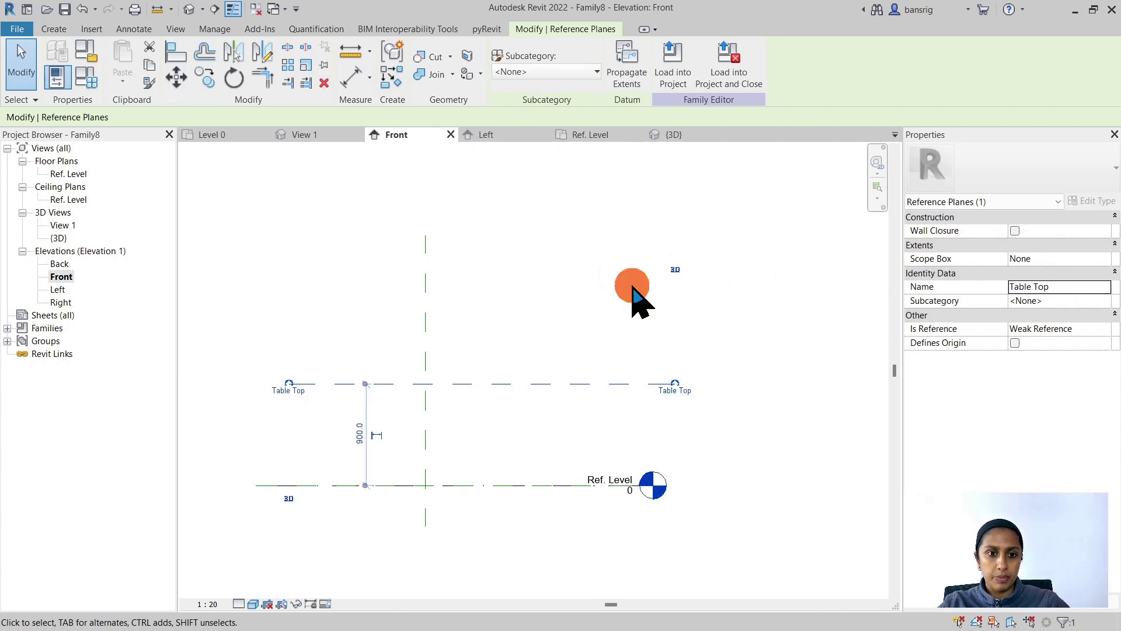
double_click(69, 173)
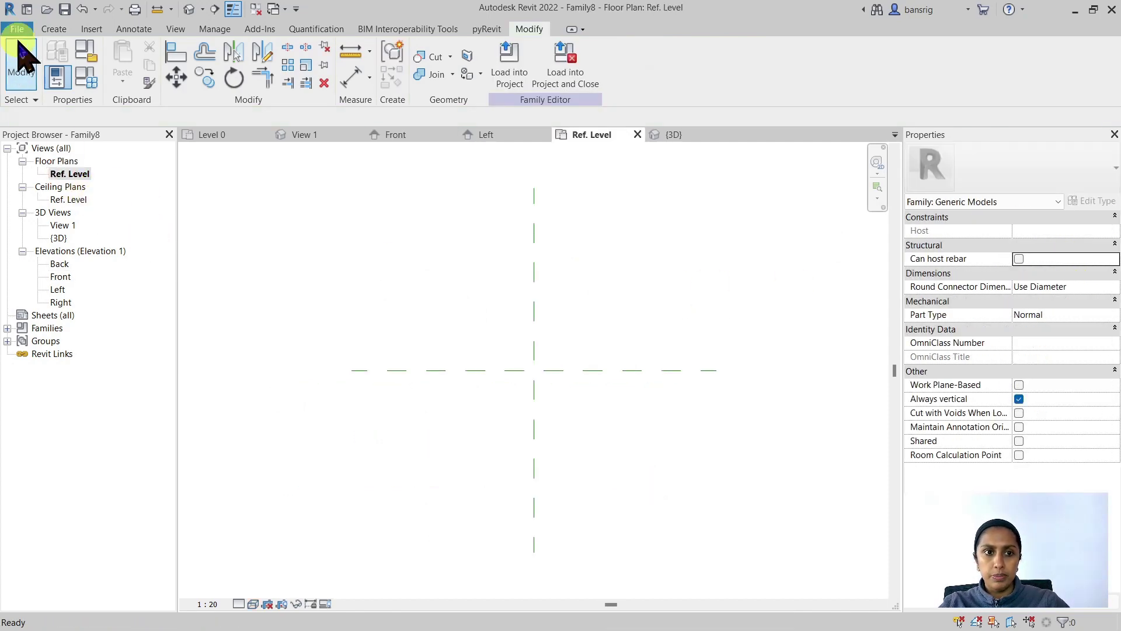
- Set the active work plane to the Table Top reference plane
click(54, 28)
click(863, 64)
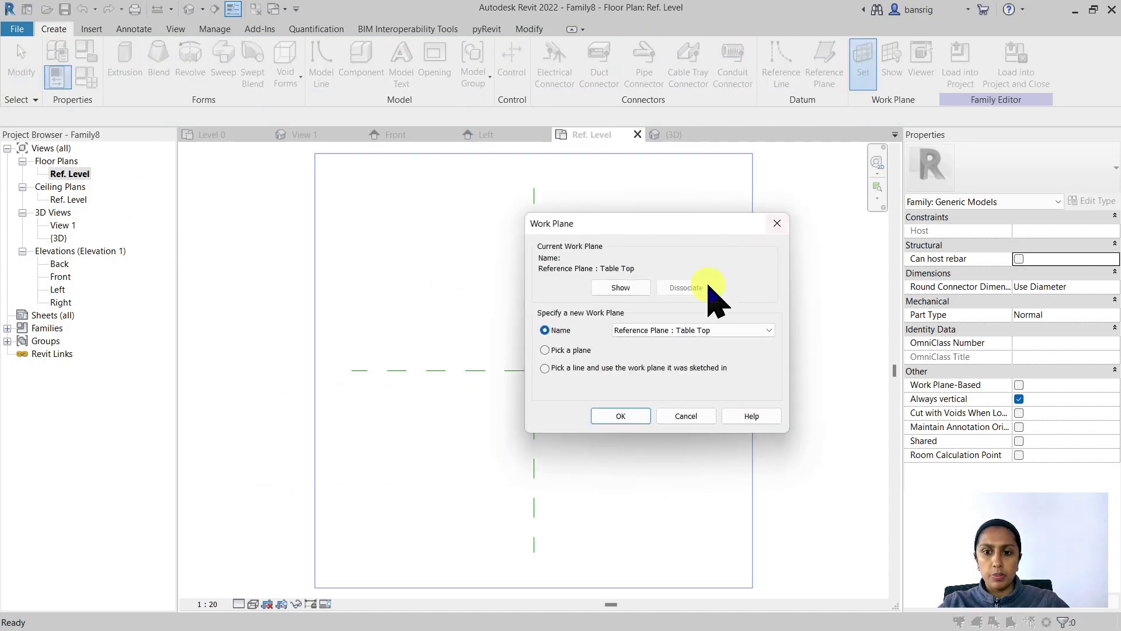
click(690, 330)
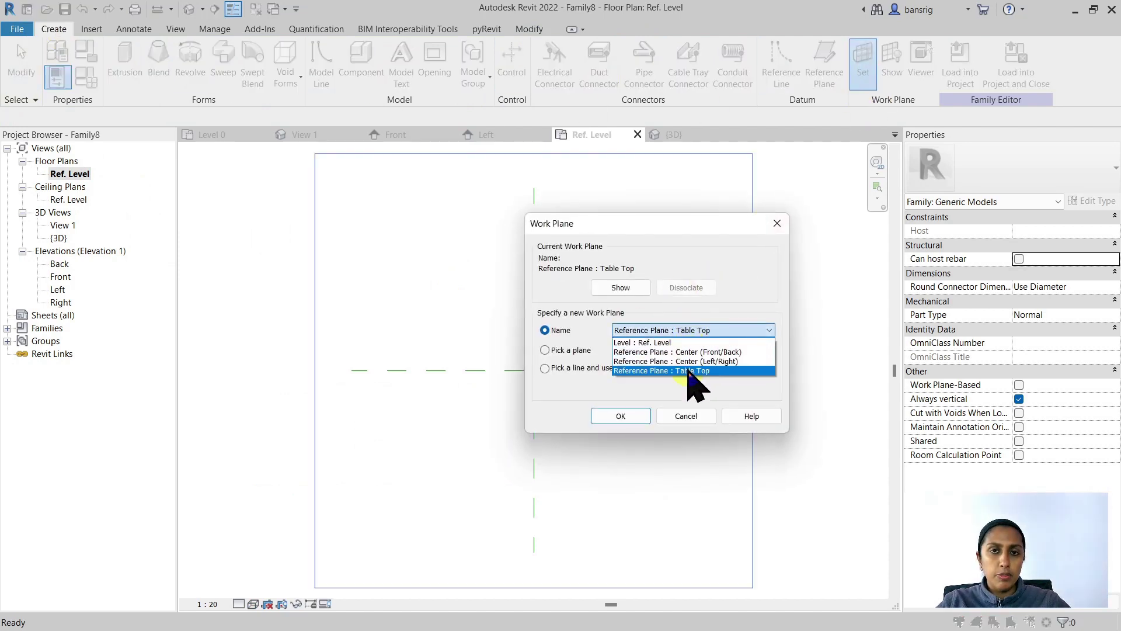
click(683, 372)
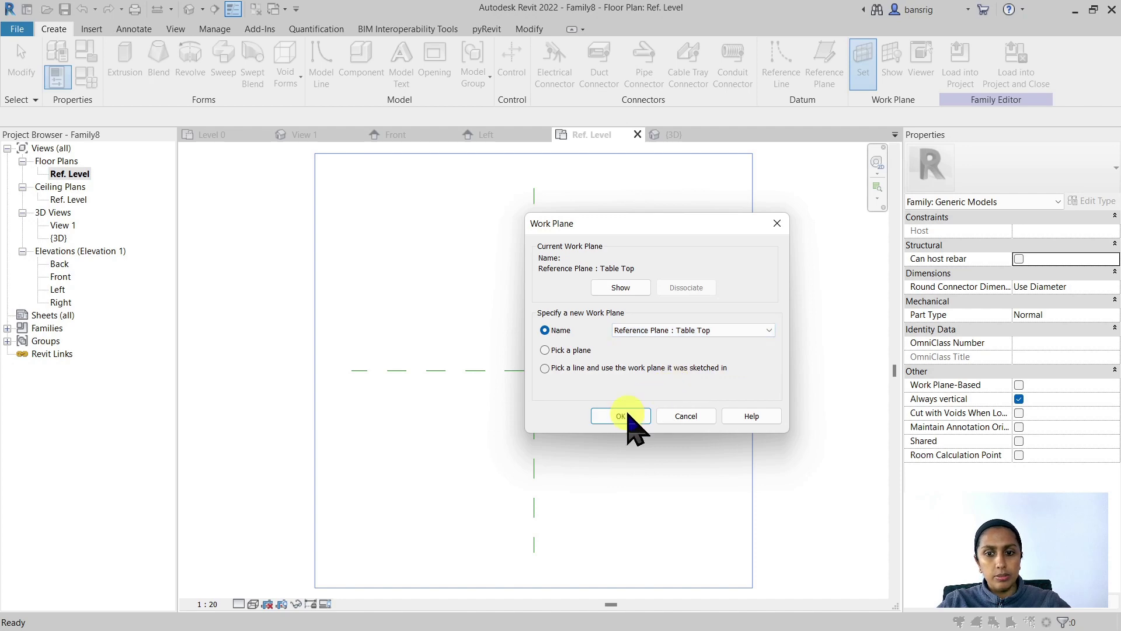
click(624, 416)
- Extrude a 1700 × 1300 rectangle from the plane intersection with Extrusion End 25.0
click(123, 69)
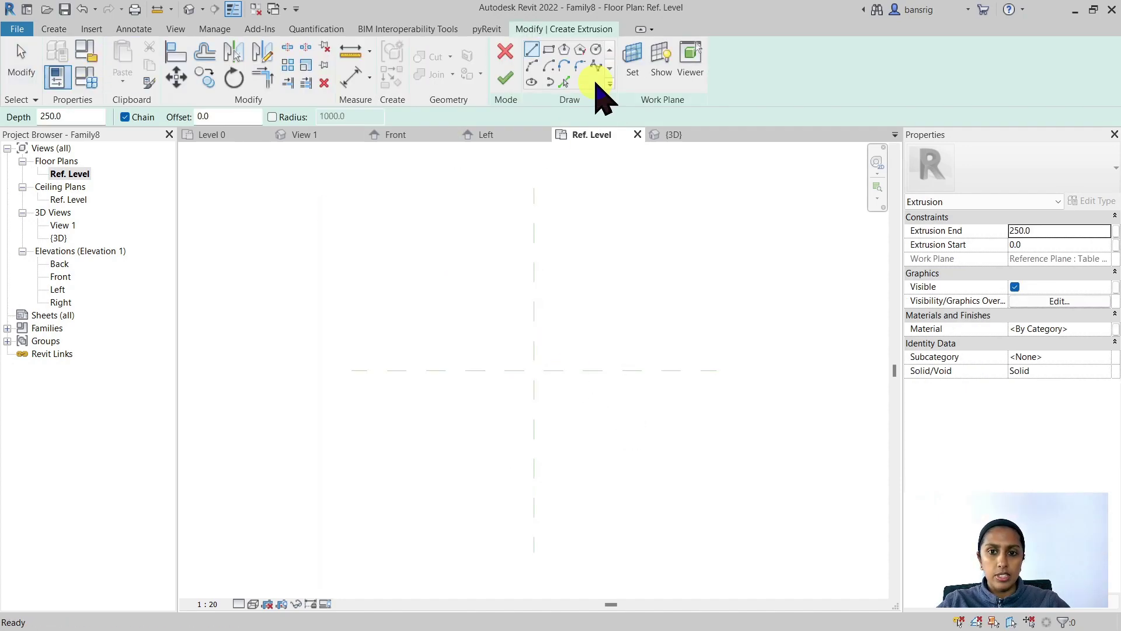
click(547, 49)
click(531, 366)
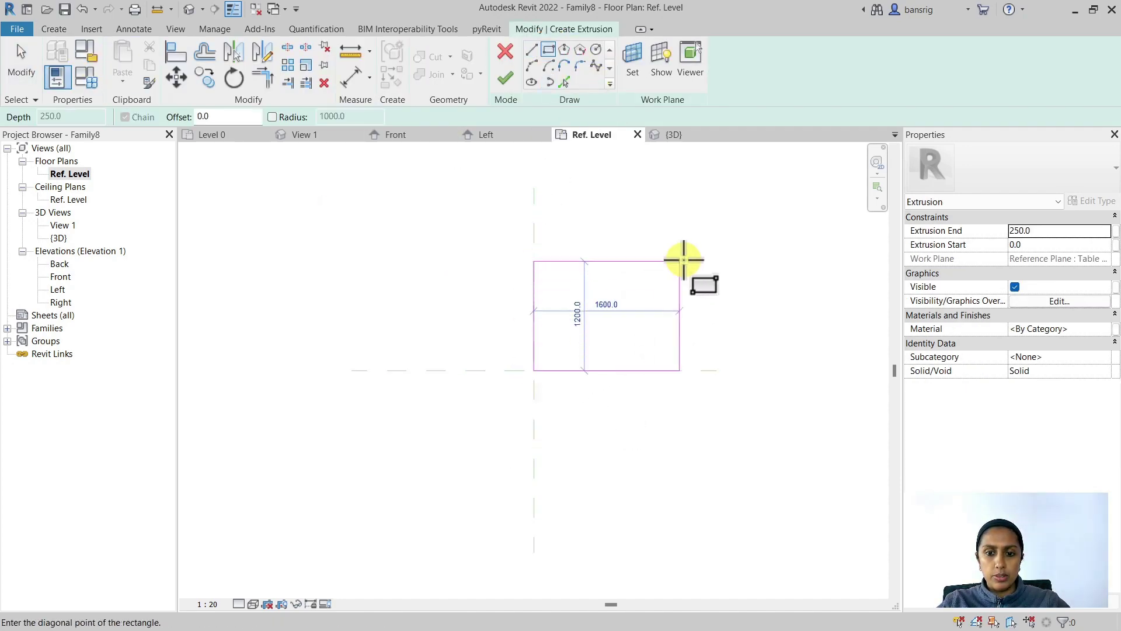
click(688, 252)
click(506, 78)
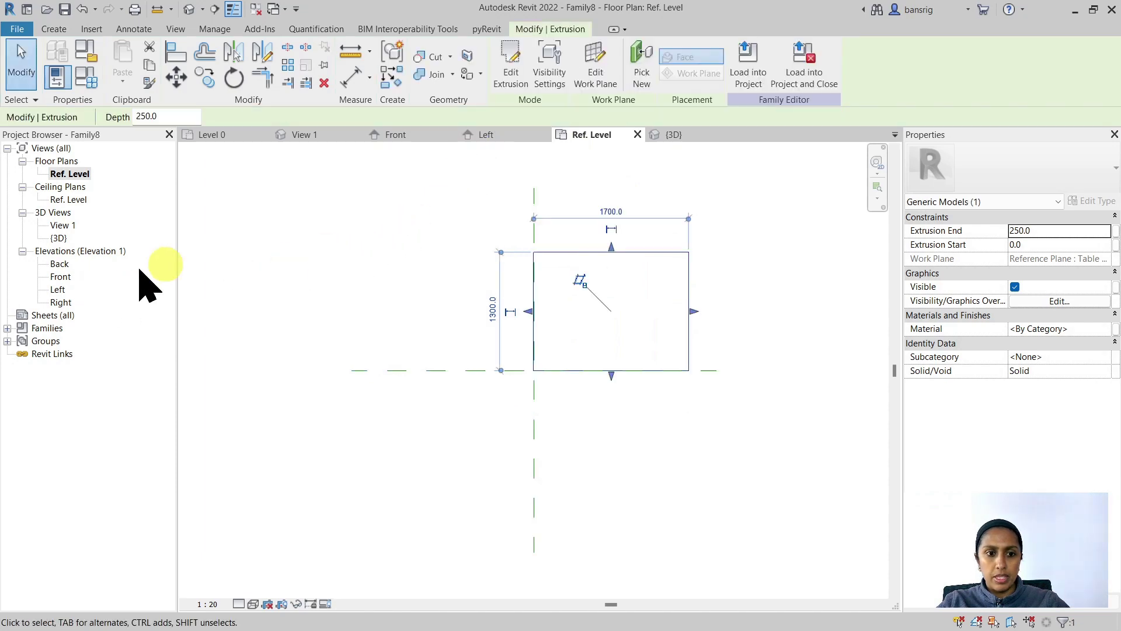
click(1051, 230)
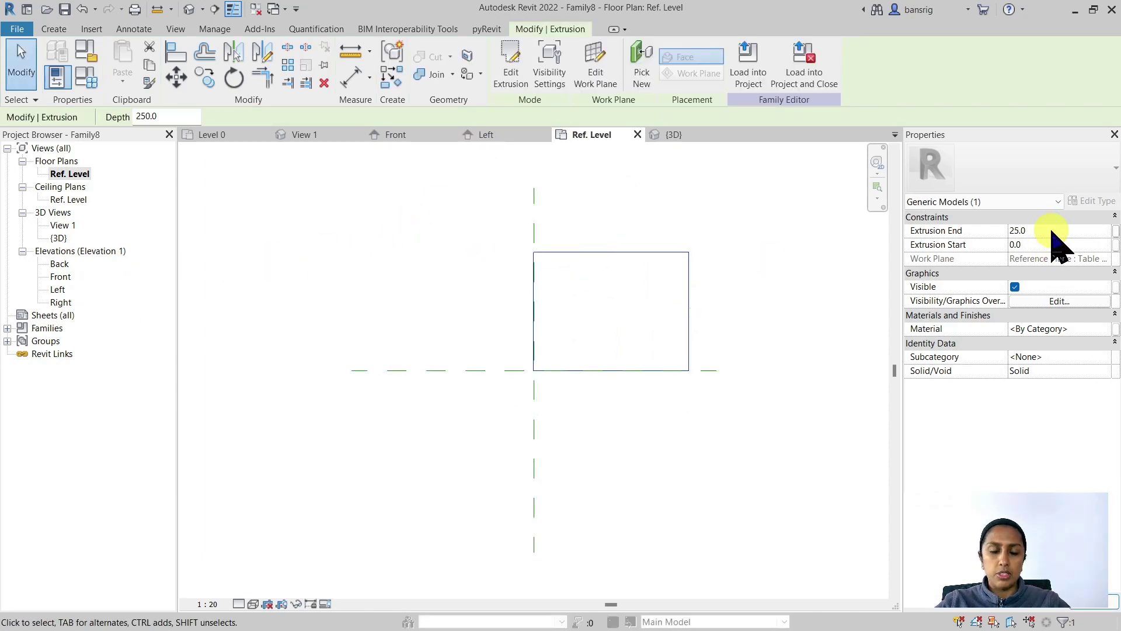
click(53, 276)
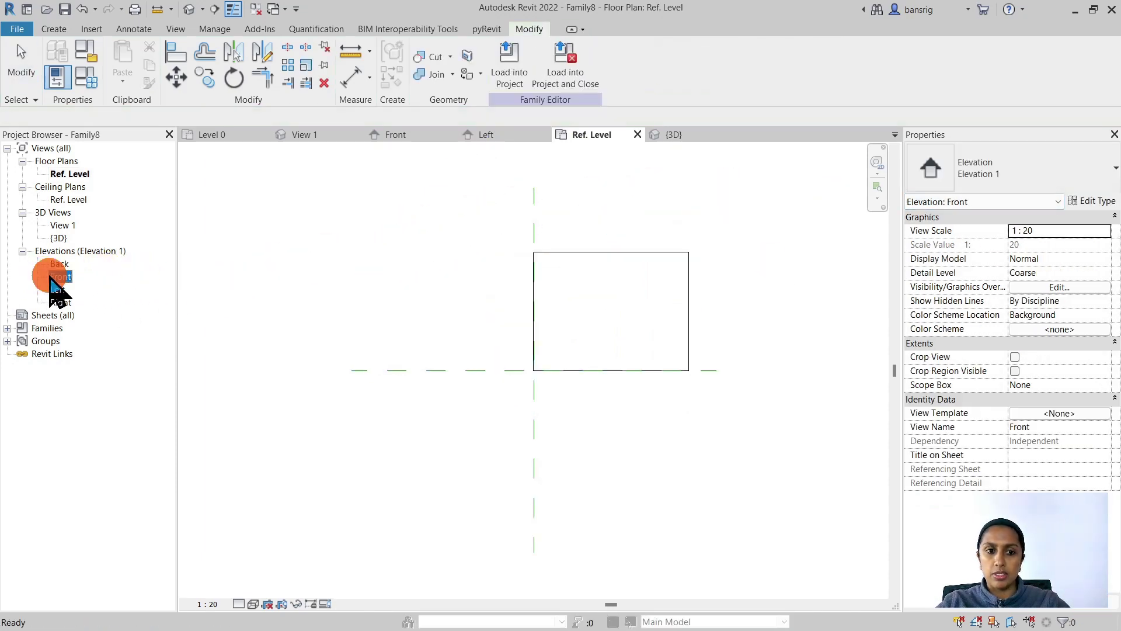
- Check the slab against the Table Top plane in Front elevation, then switch to the default {3D} view
double_click(60, 276)
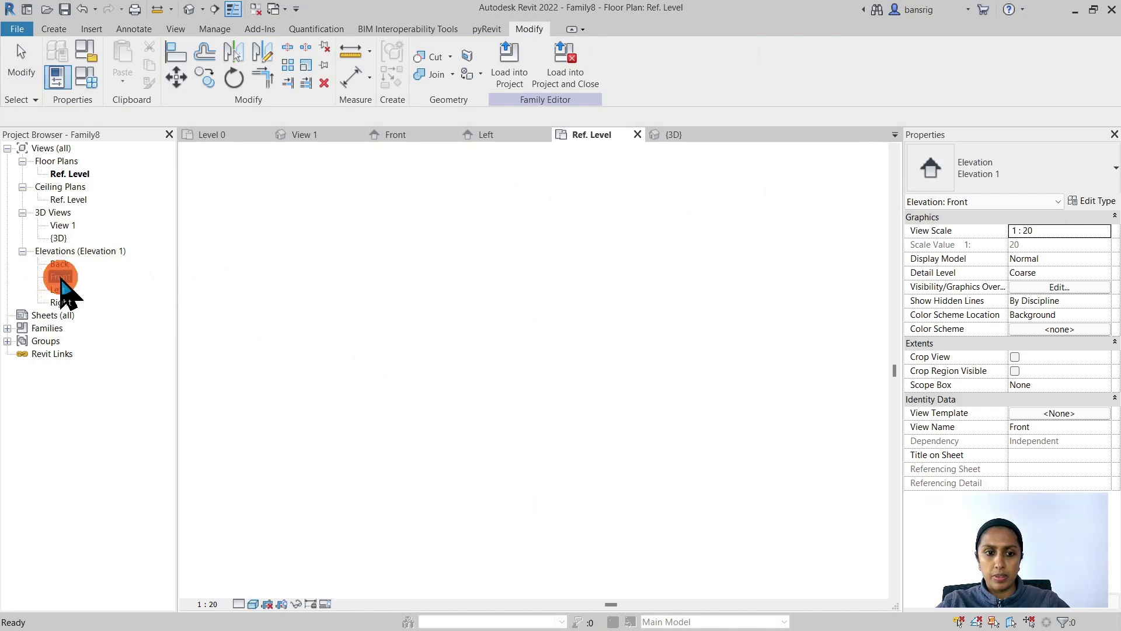
click(293, 263)
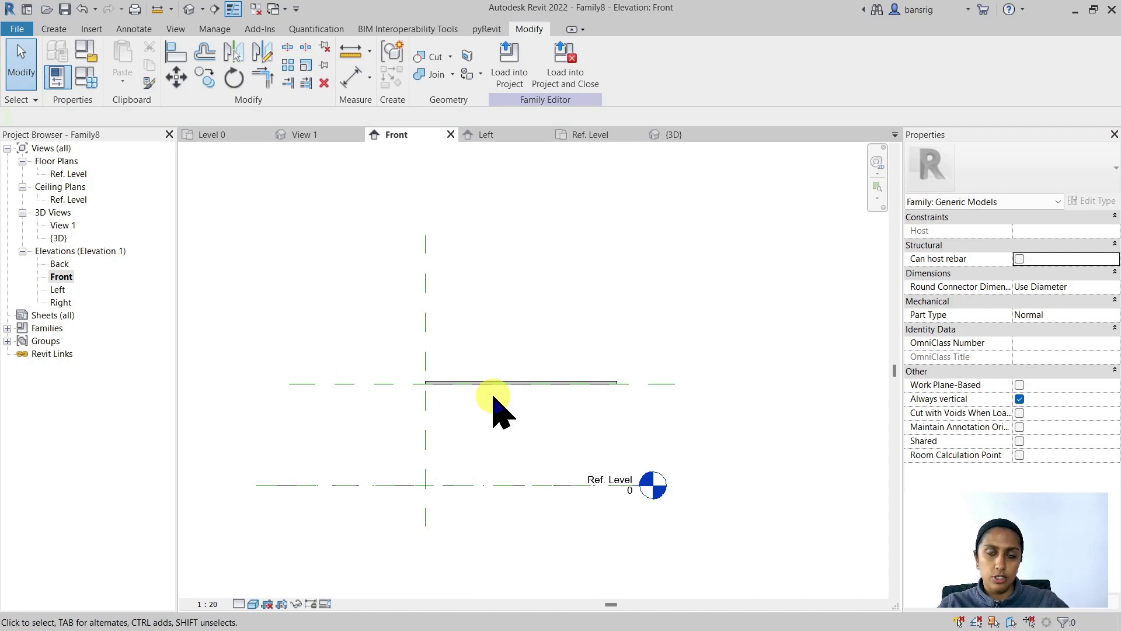
click(394, 385)
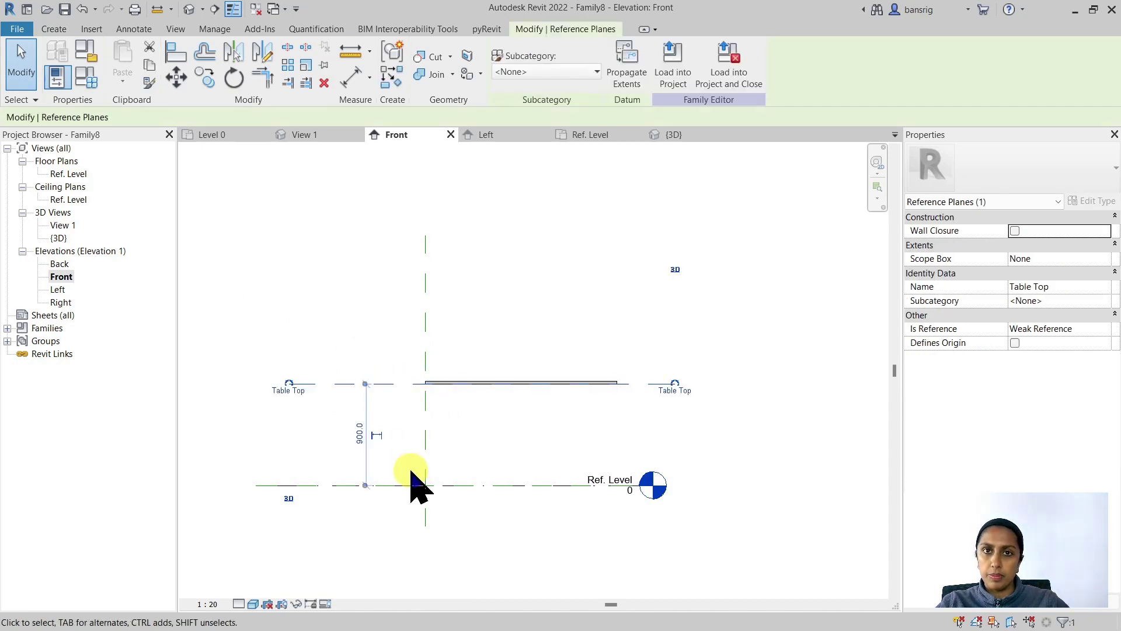
key(Escape)
click(188, 10)
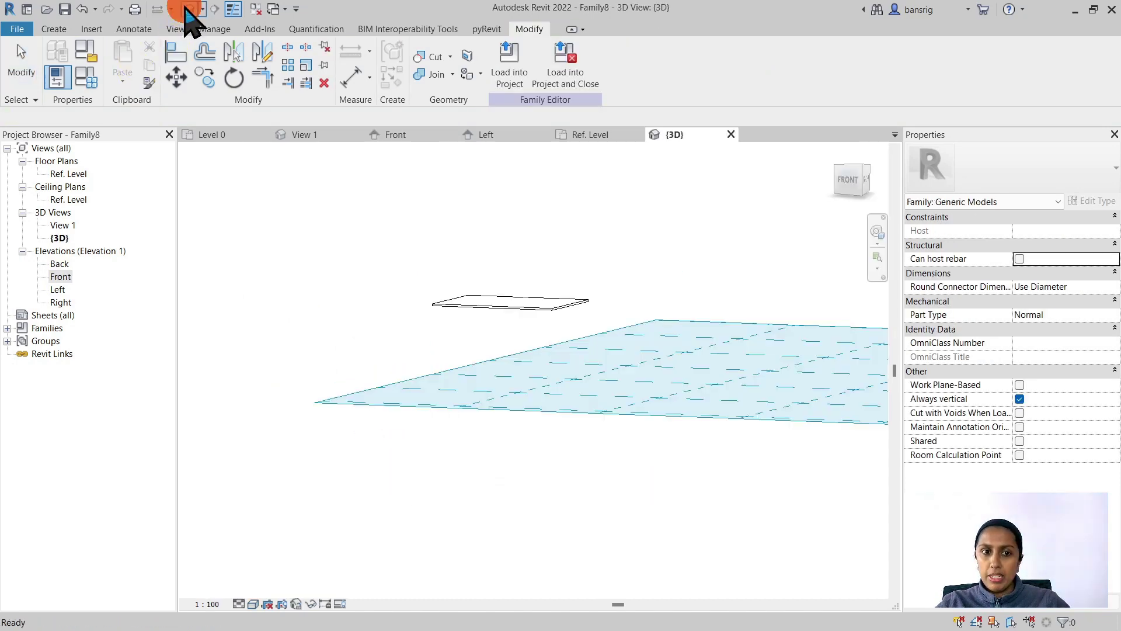
- Drag the slab's top handle up so its Extrusion End becomes 1450.0
click(509, 299)
drag(509, 299, 529, 205)
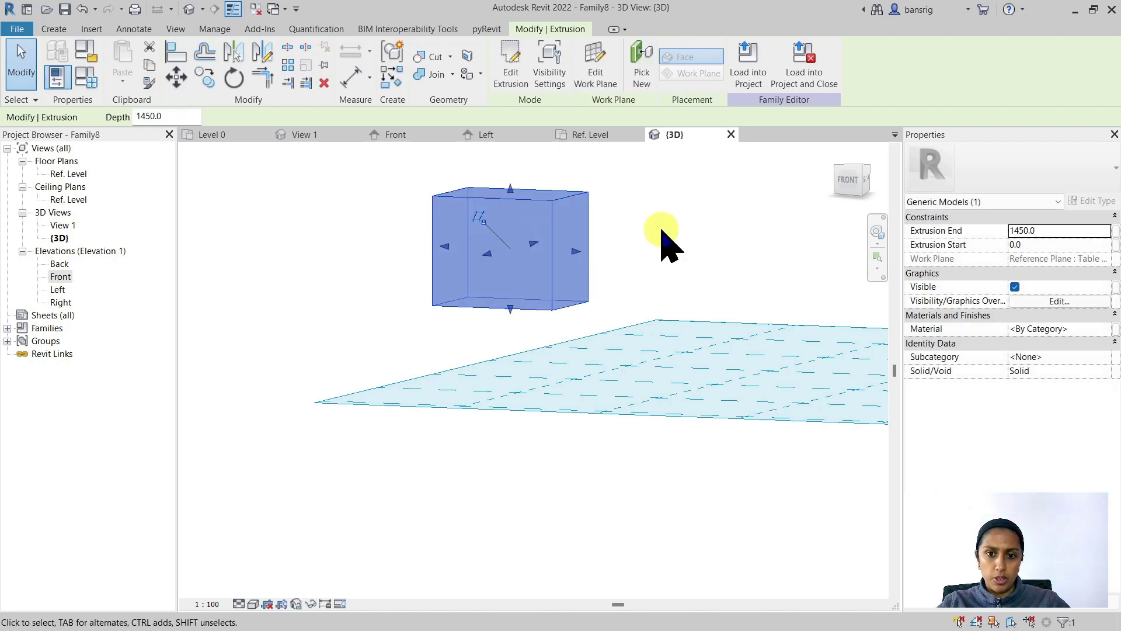
click(666, 237)
shift+middle_drag(682, 241, 656, 383)
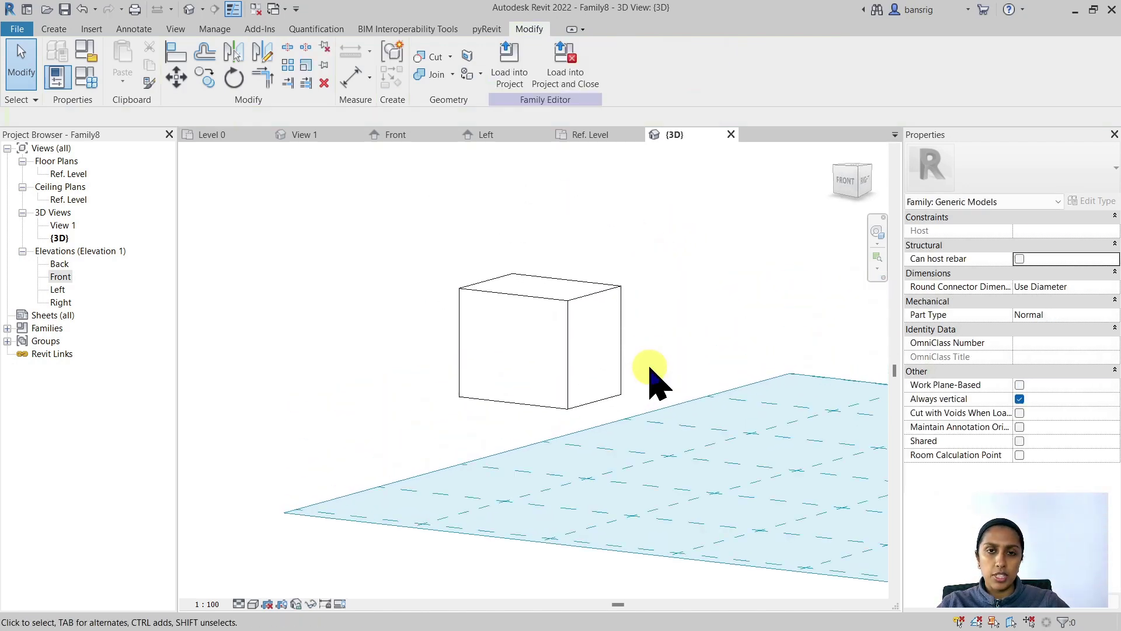
scroll(584, 368, up, 3)
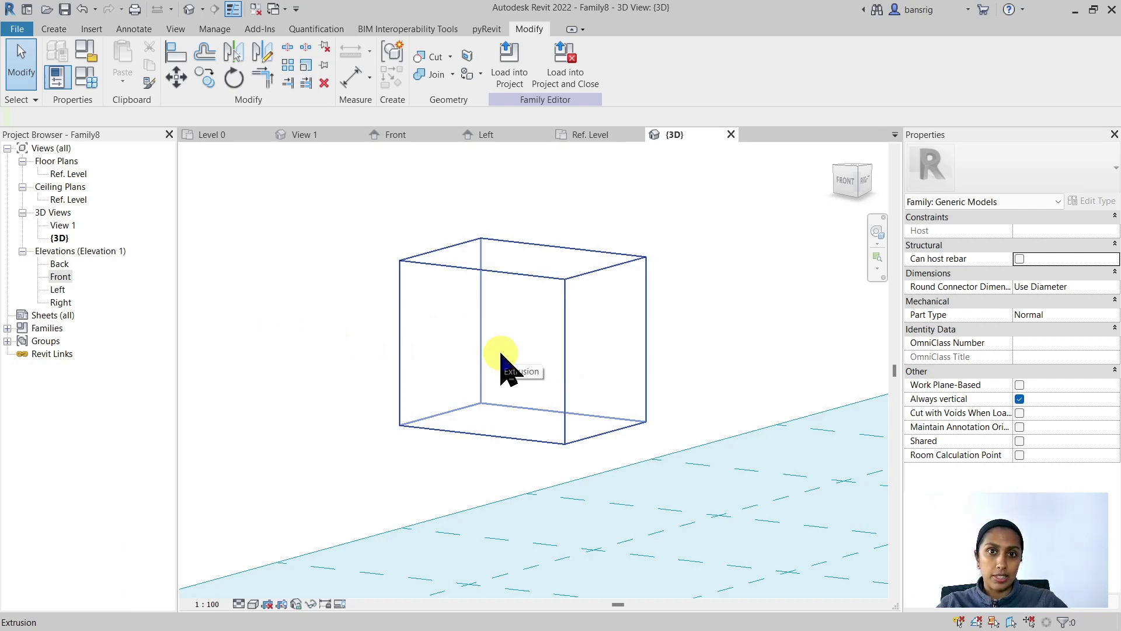
click(54, 29)
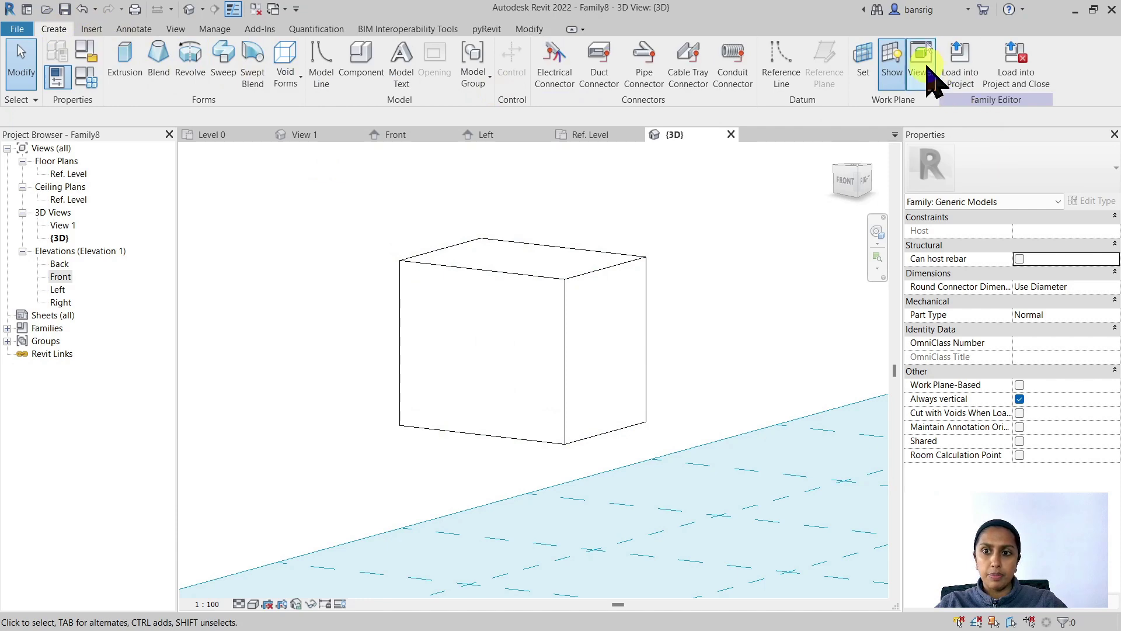
- Set the box's front face as the work plane
click(864, 63)
click(545, 350)
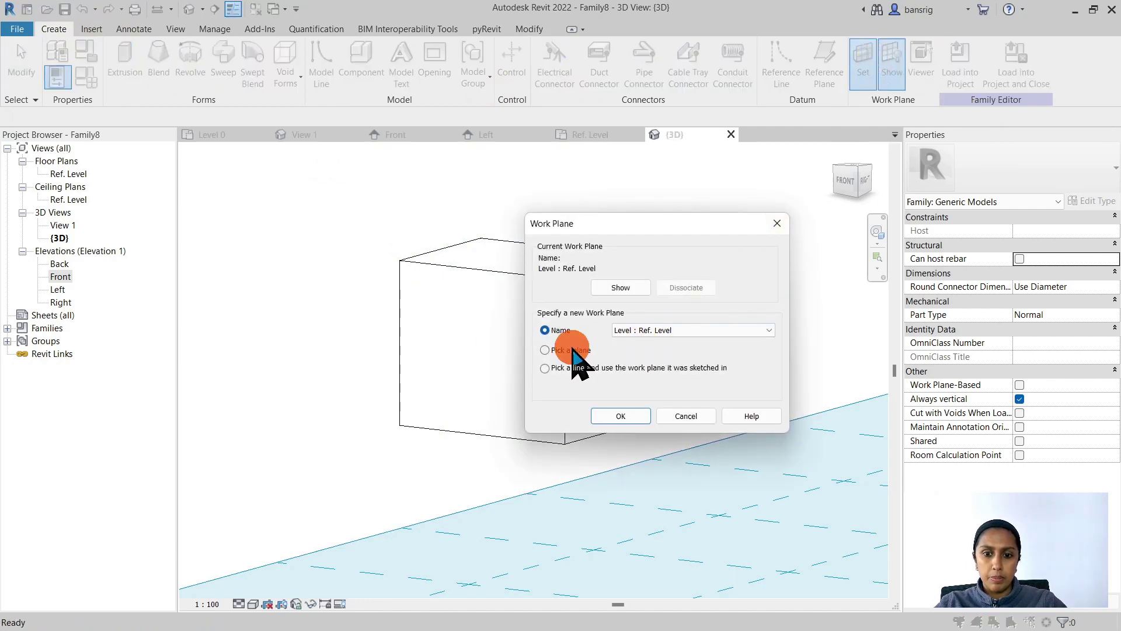
click(620, 416)
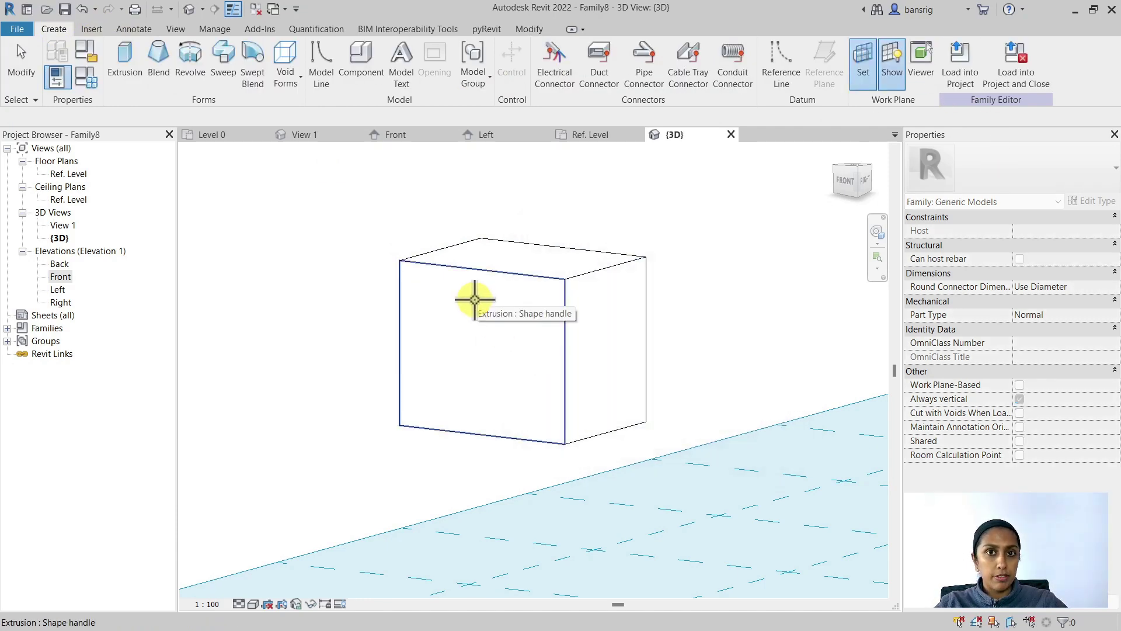
click(474, 299)
- Extrude a radius 300.0 circle on that face and pull the cylinder outward
click(52, 29)
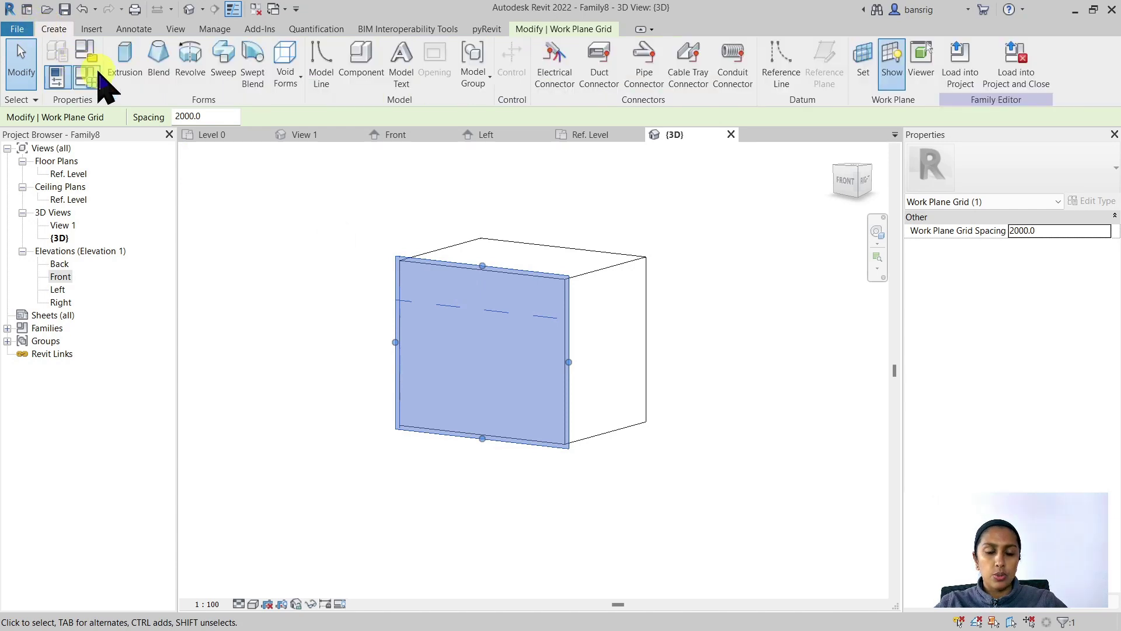
click(124, 62)
click(595, 49)
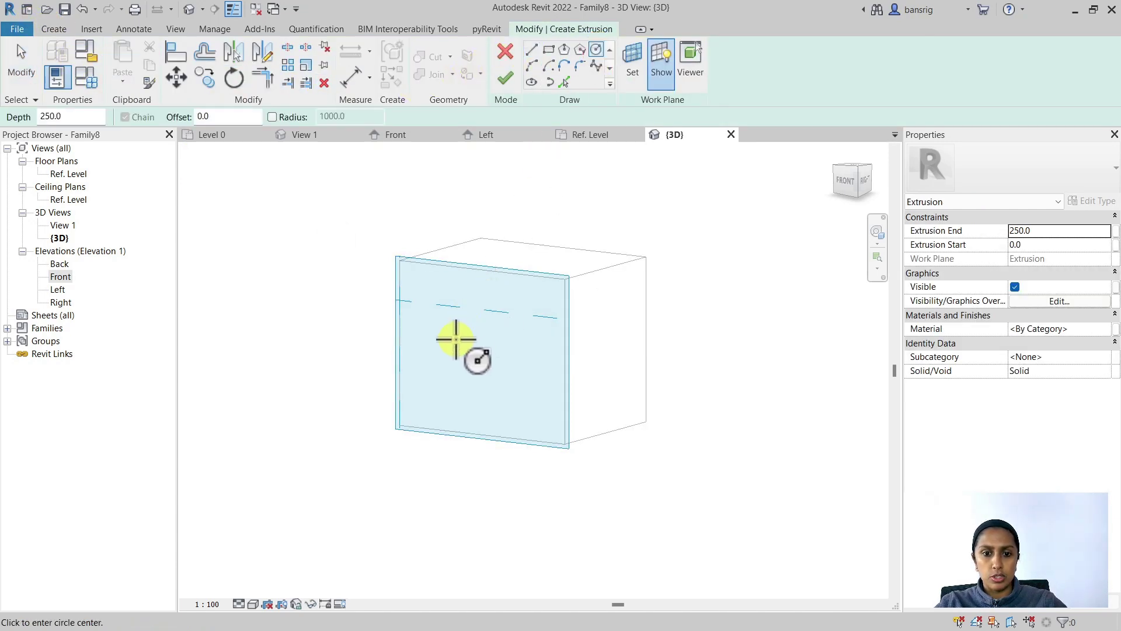
click(467, 340)
click(480, 368)
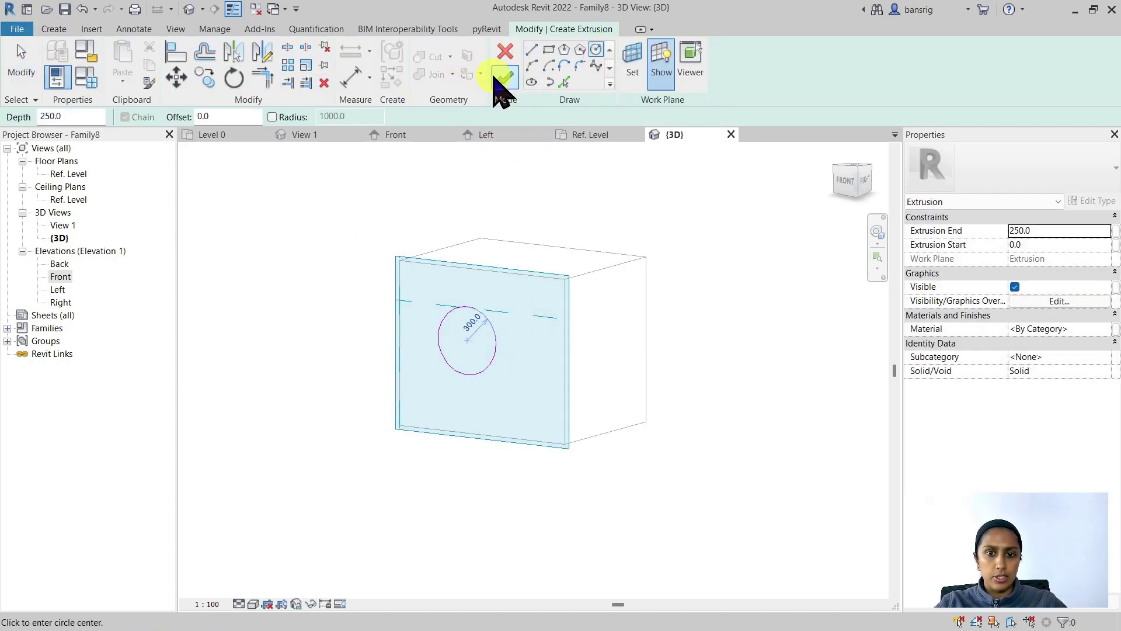
click(506, 77)
drag(451, 357, 274, 378)
click(646, 521)
shift+middle_drag(646, 521, 721, 479)
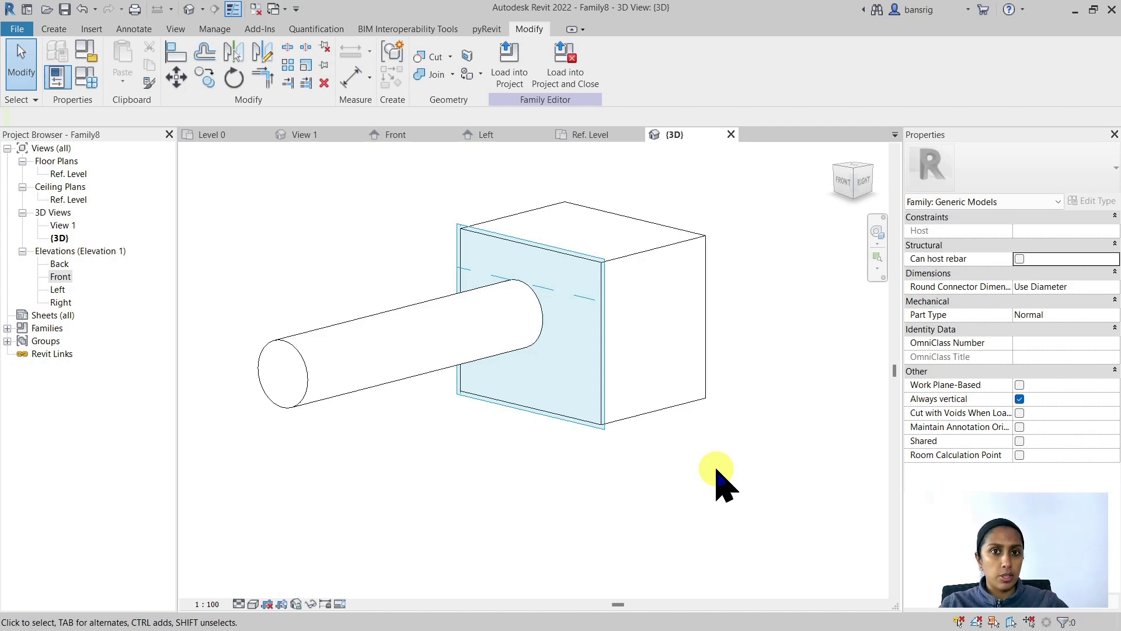
- Open the cylinder's Edit Work Plane settings and choose Pick a new host
click(363, 336)
shift+middle_drag(317, 338, 654, 454)
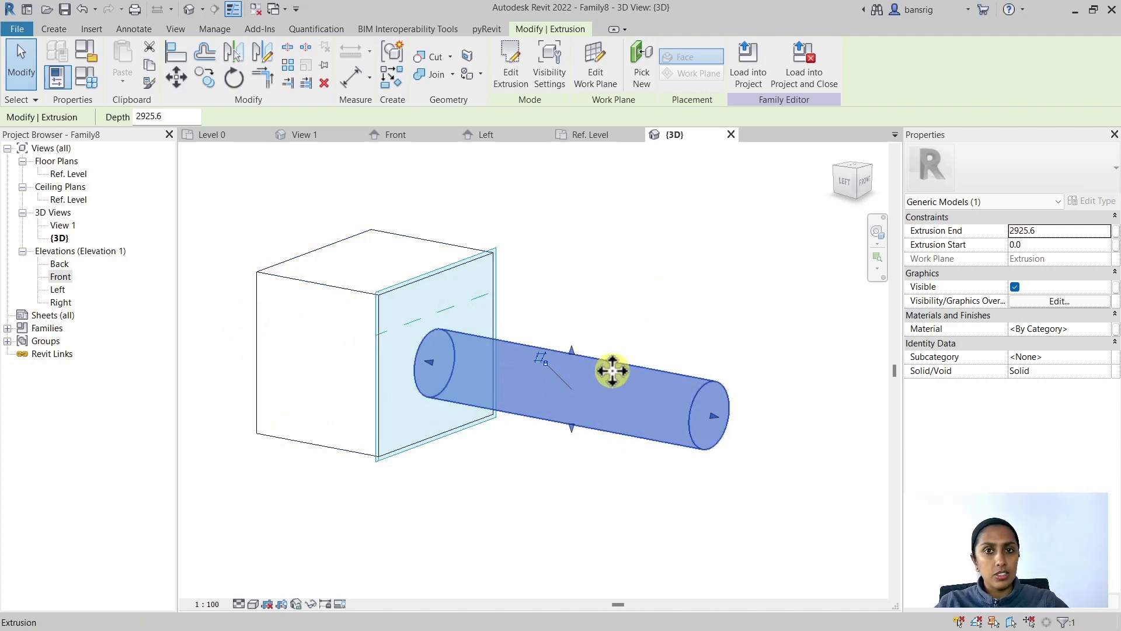
click(597, 62)
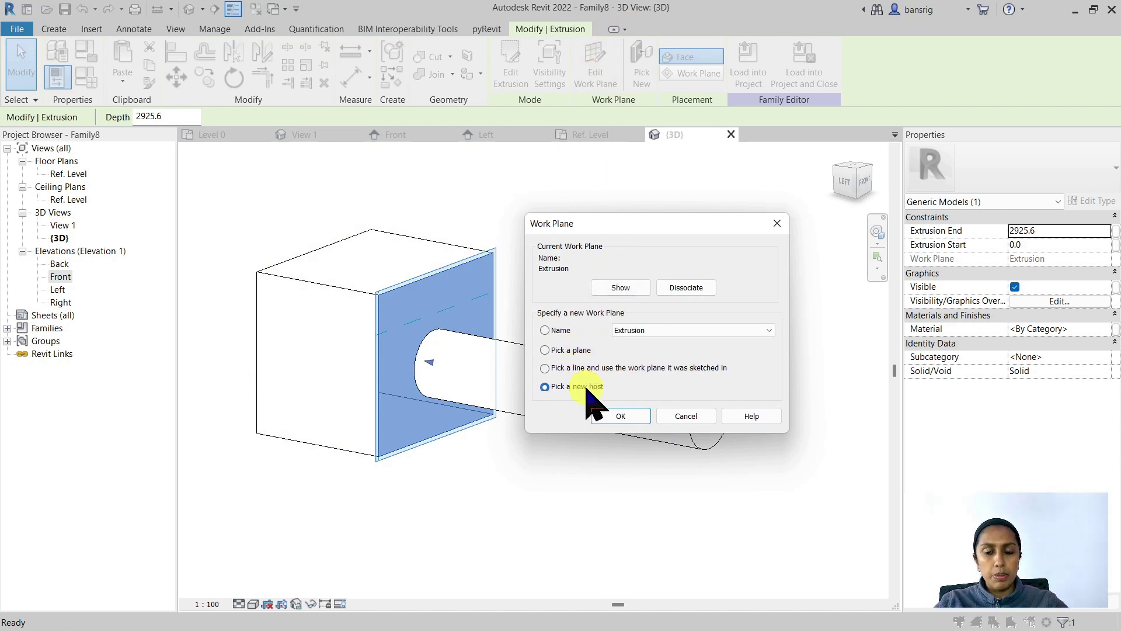
- Rehost the cylinder onto another side face of the tall box
click(634, 416)
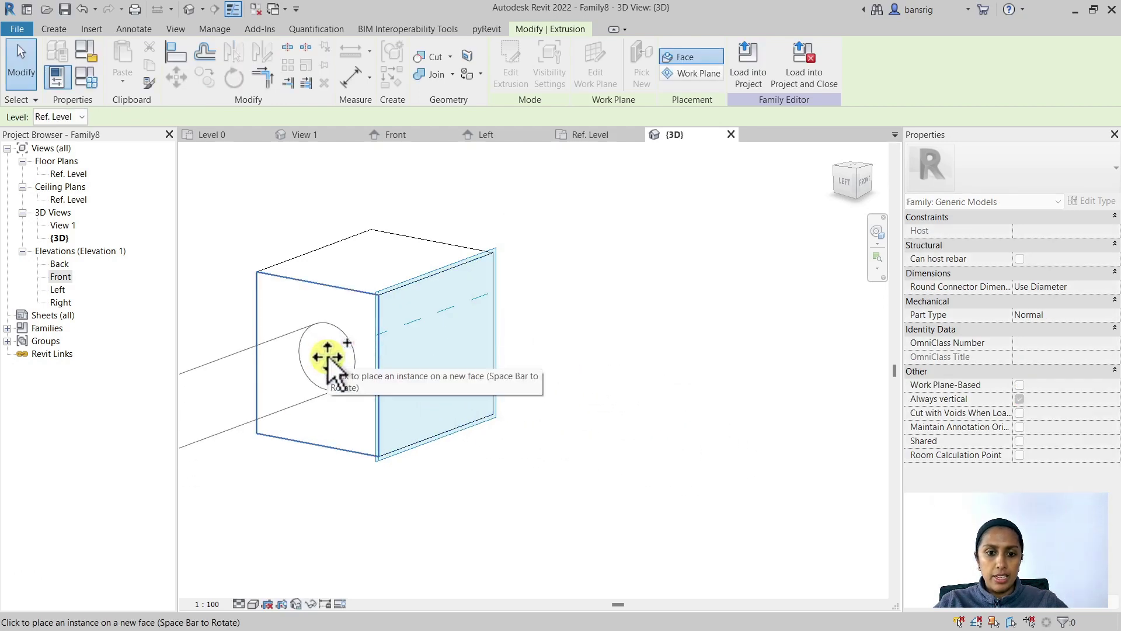
shift+middle_drag(305, 355, 464, 385)
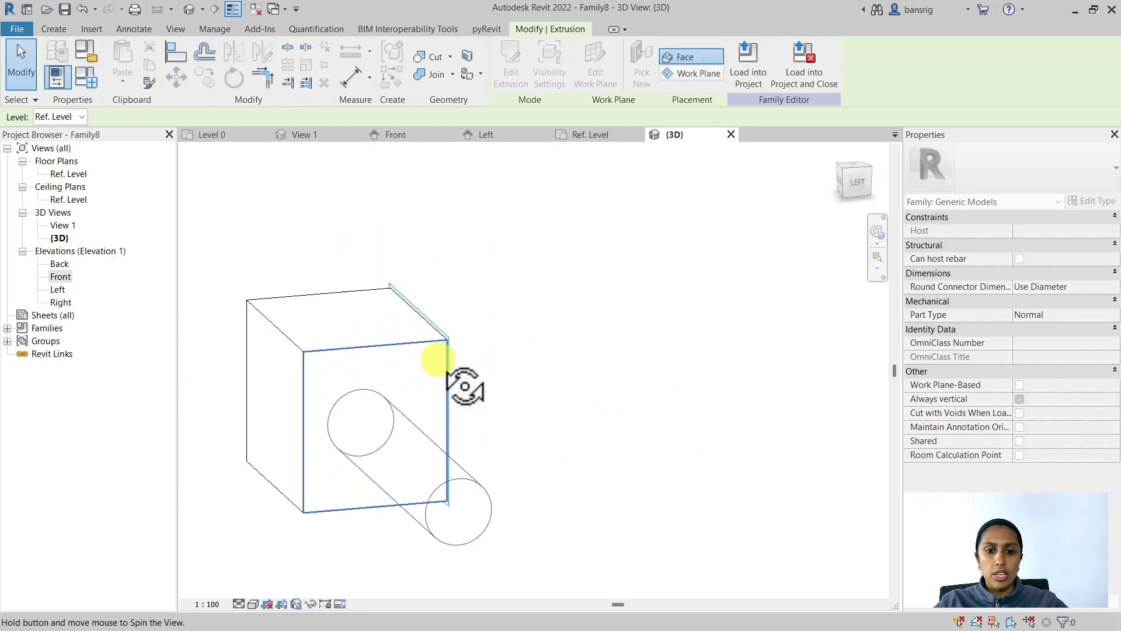
click(369, 426)
click(697, 446)
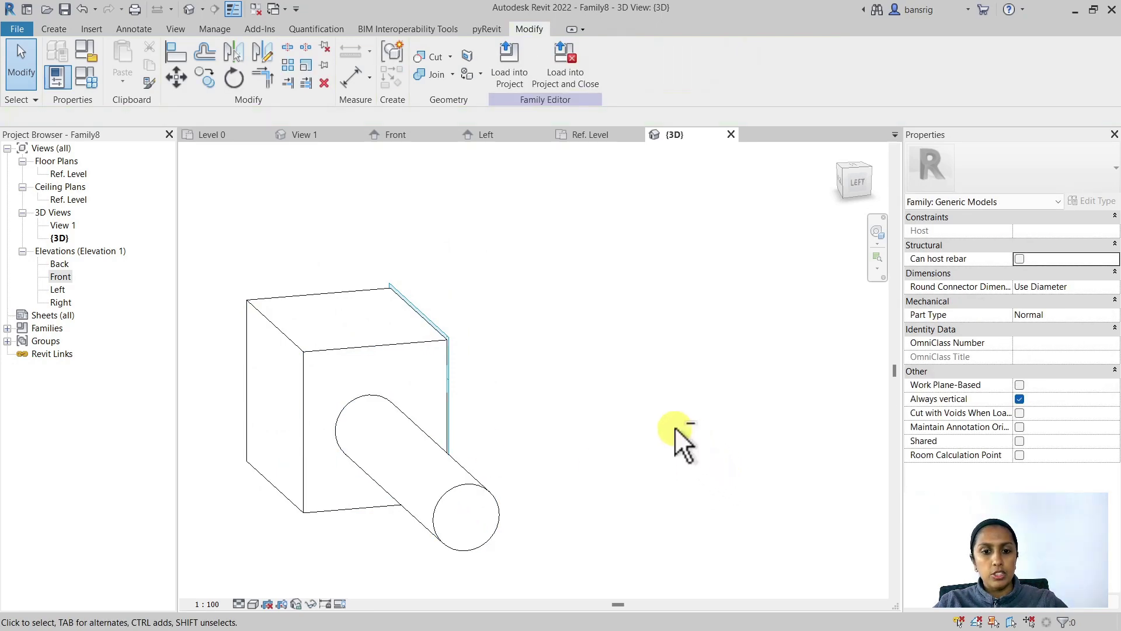
shift+middle_drag(674, 432, 721, 405)
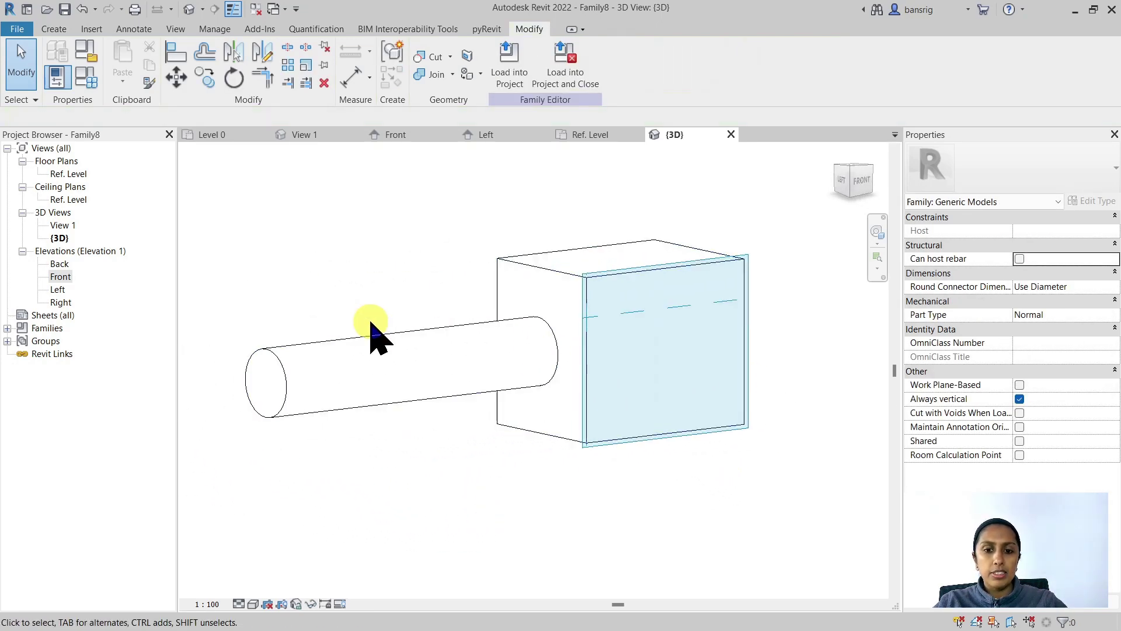
- Make Level : Ref. Level the active work plane
click(376, 367)
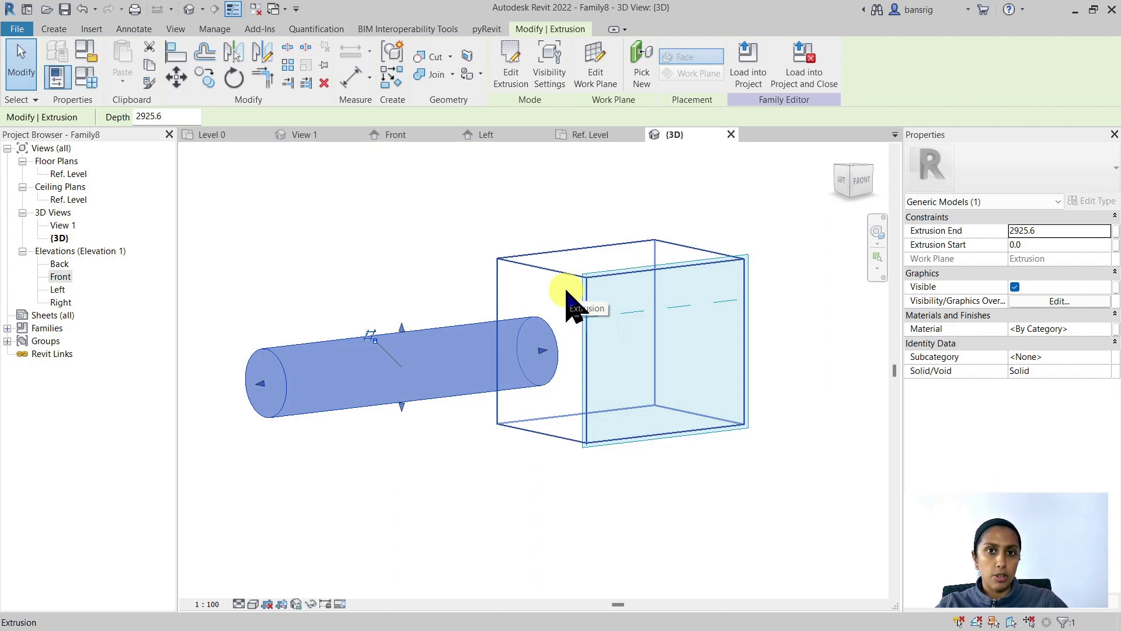
click(54, 28)
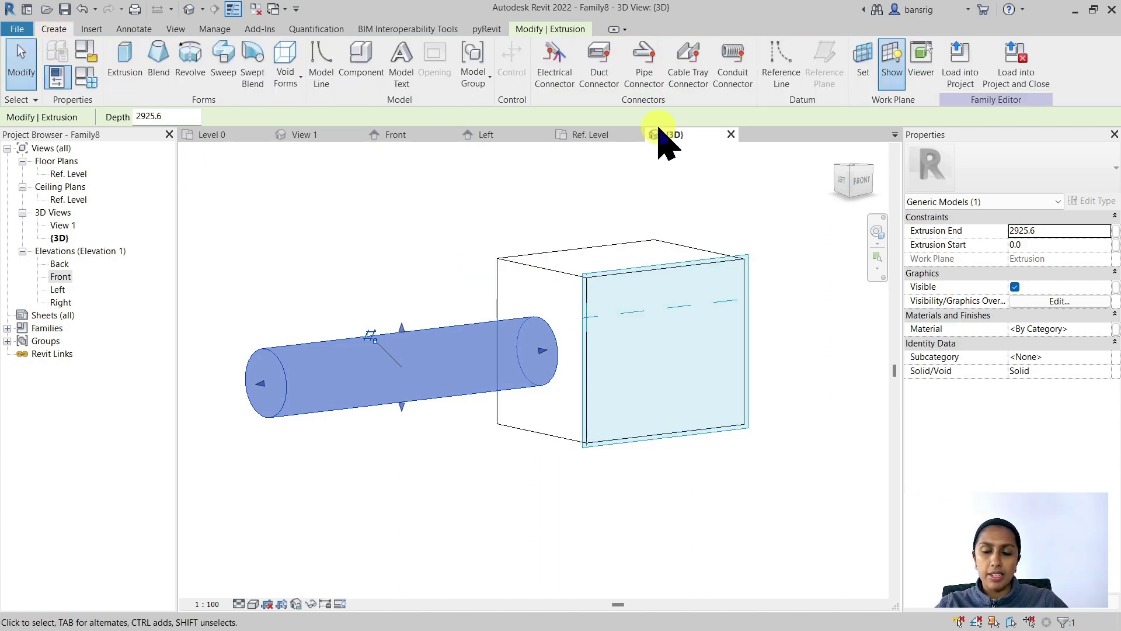
click(862, 70)
click(685, 332)
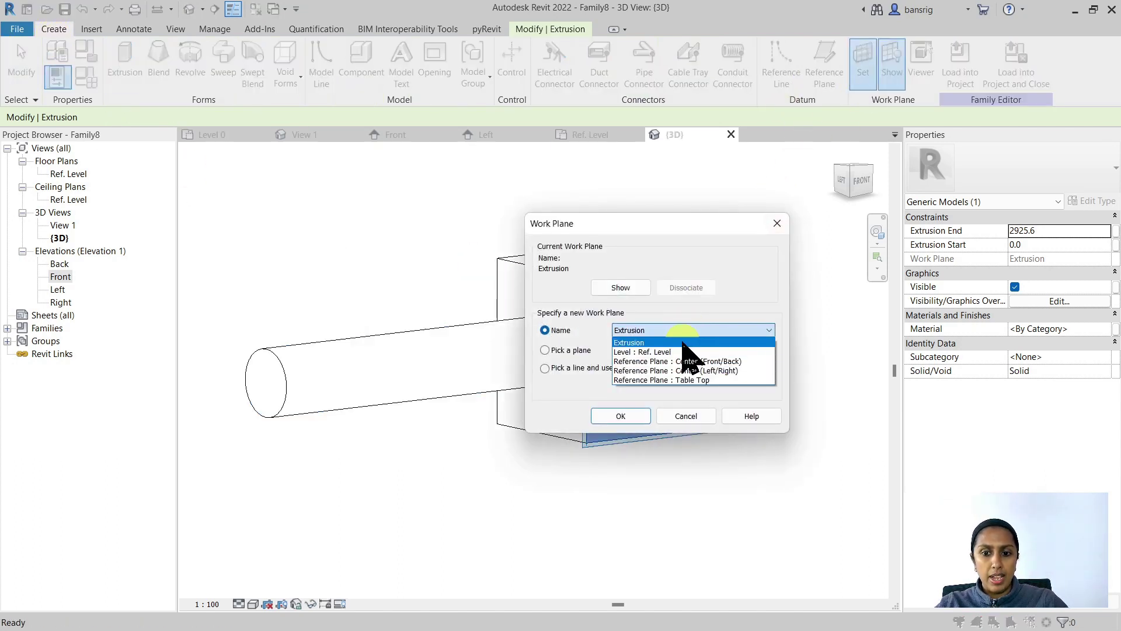
click(677, 351)
click(621, 416)
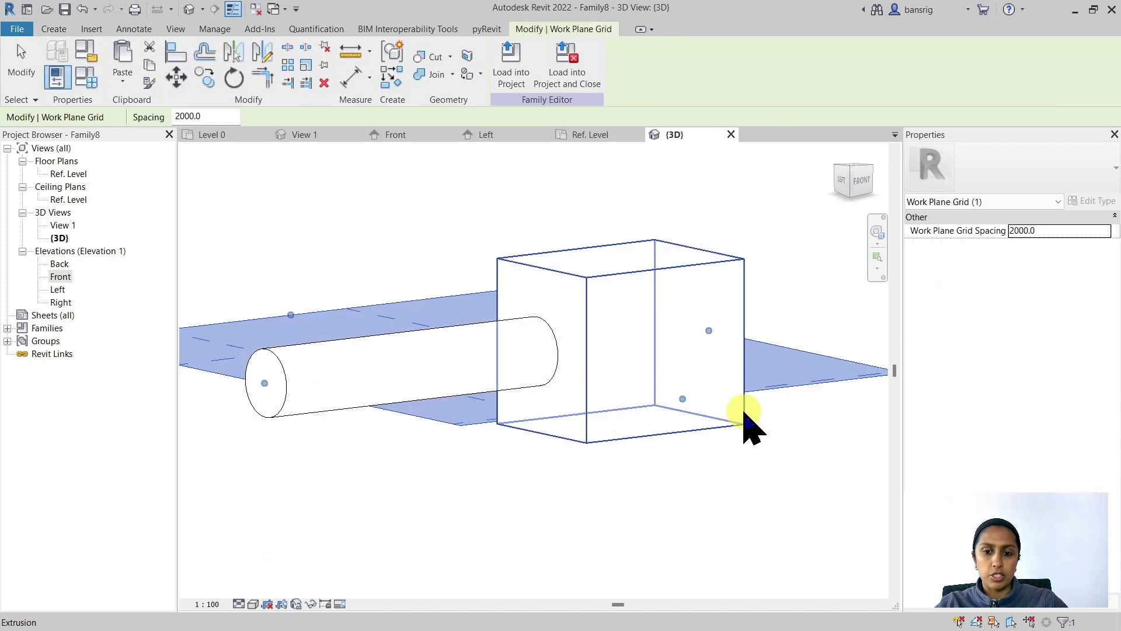